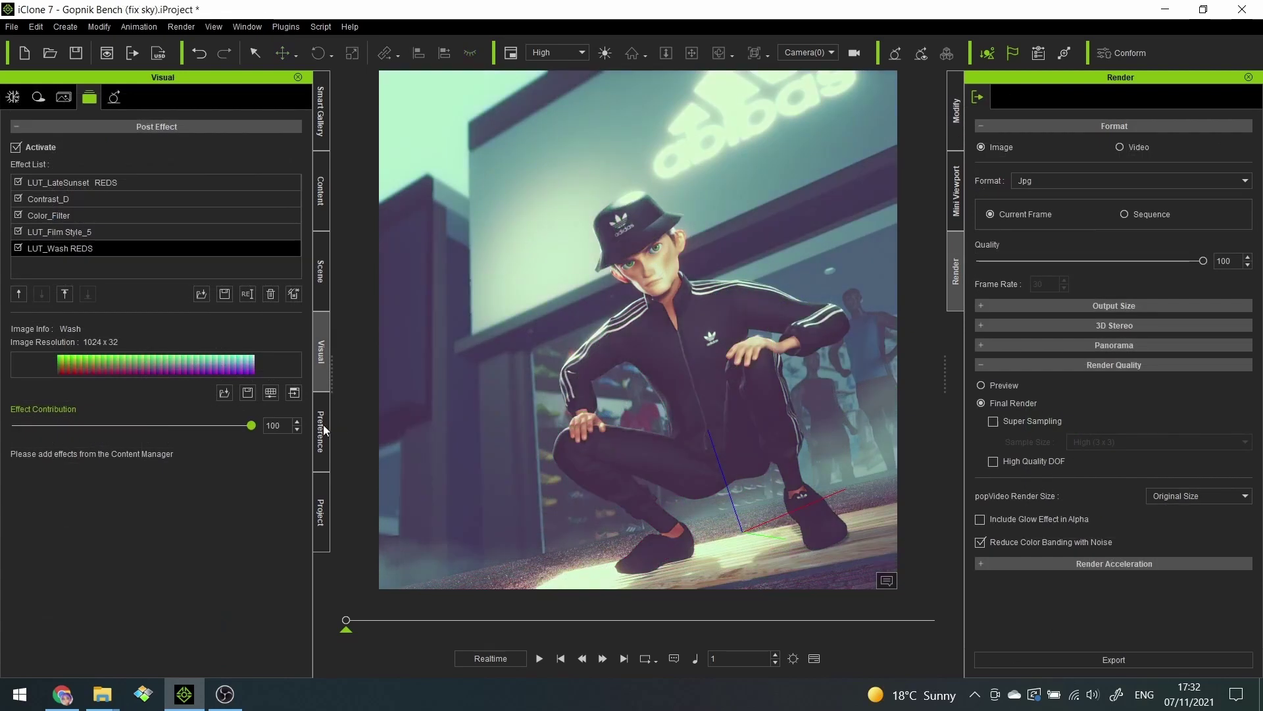
In the bench scene, turn on the Back(0), Point light and Point light(1) lights
left_click(321, 269)
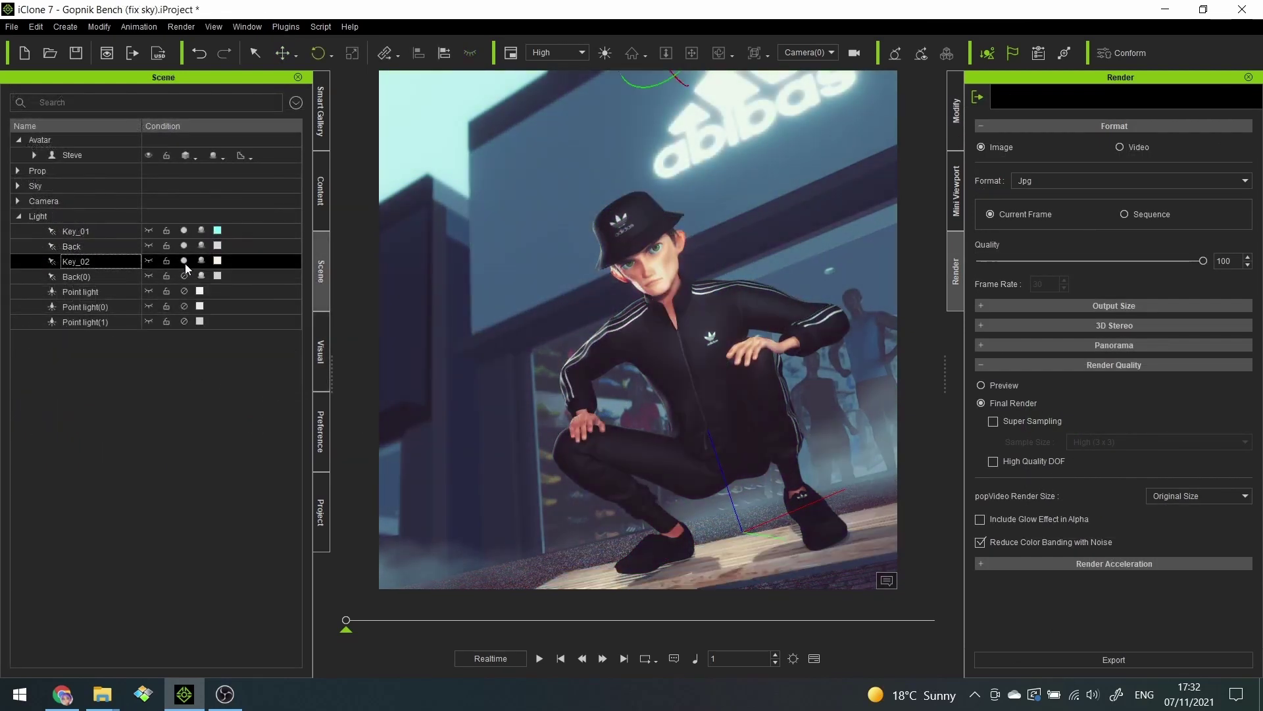
left_click(179, 277, "ctrl")
left_click(184, 291)
left_click(185, 322)
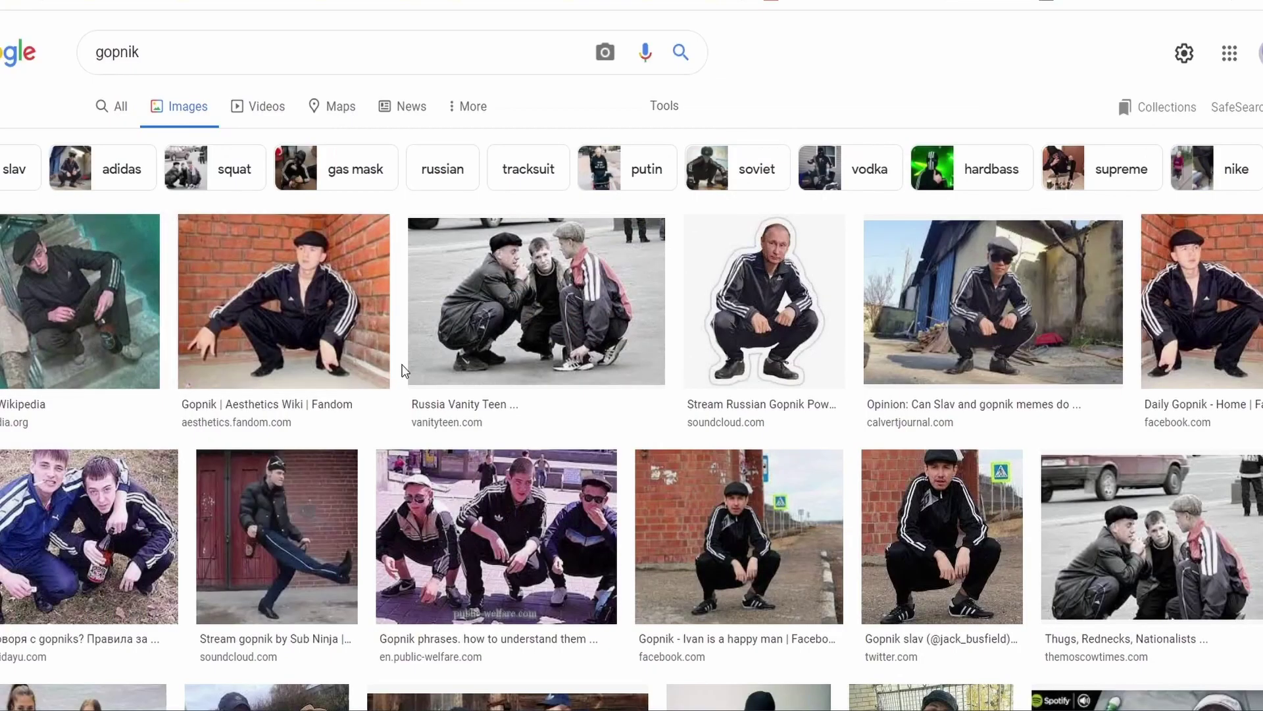
Switch to the web browser and look through the gopnik image results for pose and outfit references
scroll(404, 417, "down", 5)
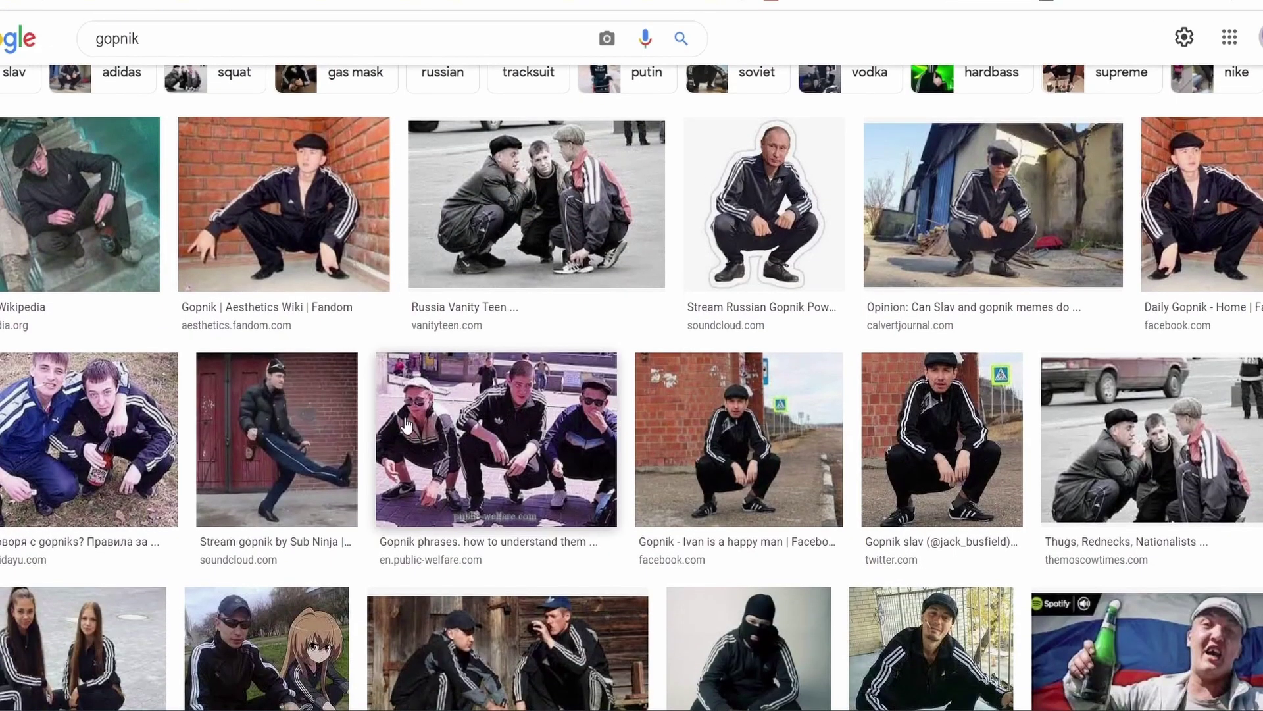
scroll(406, 424, "down", 7)
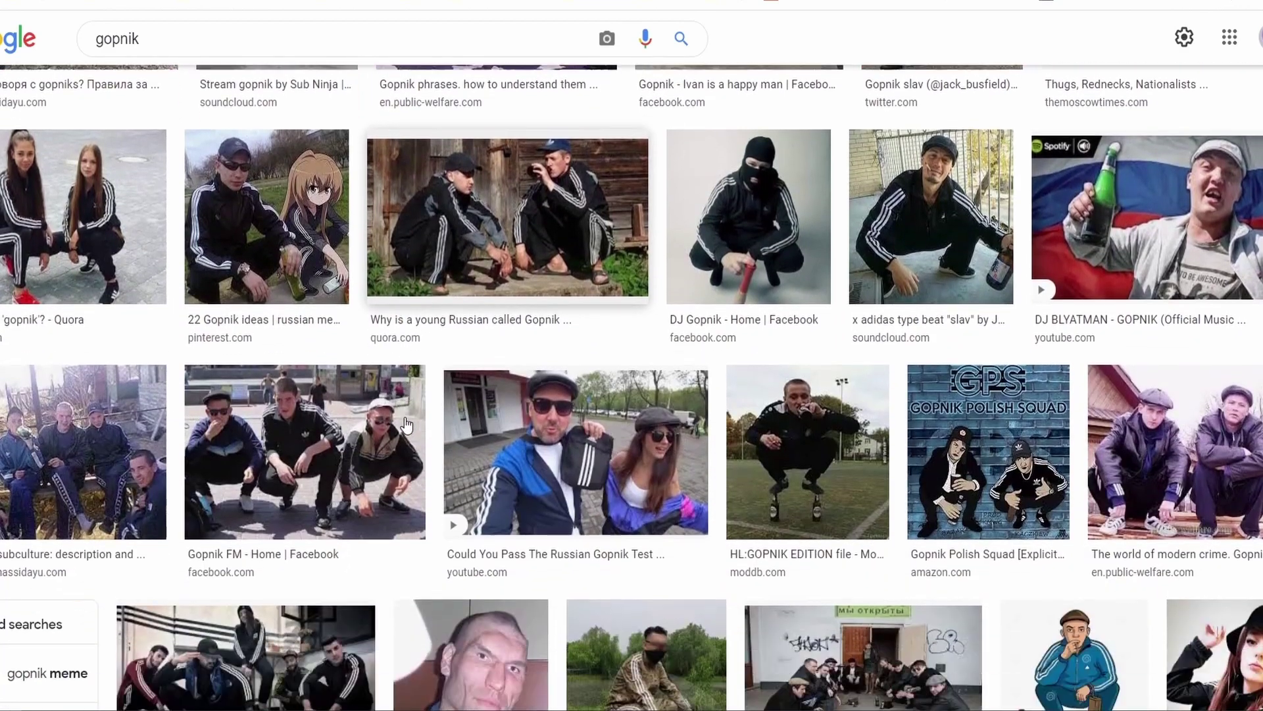
scroll(406, 426, "down", 3)
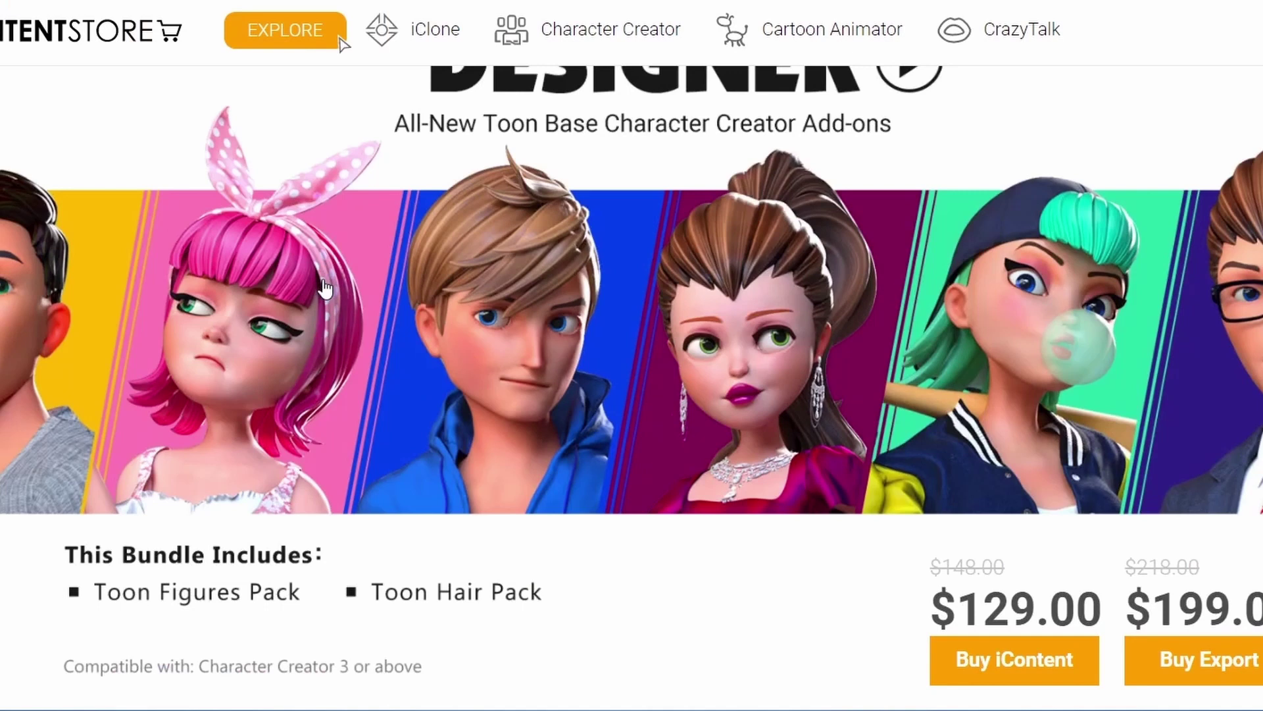
Look over the Cartoon Character Designer bundle page in the Reallusion Content Store
scroll(319, 287, "up", 3)
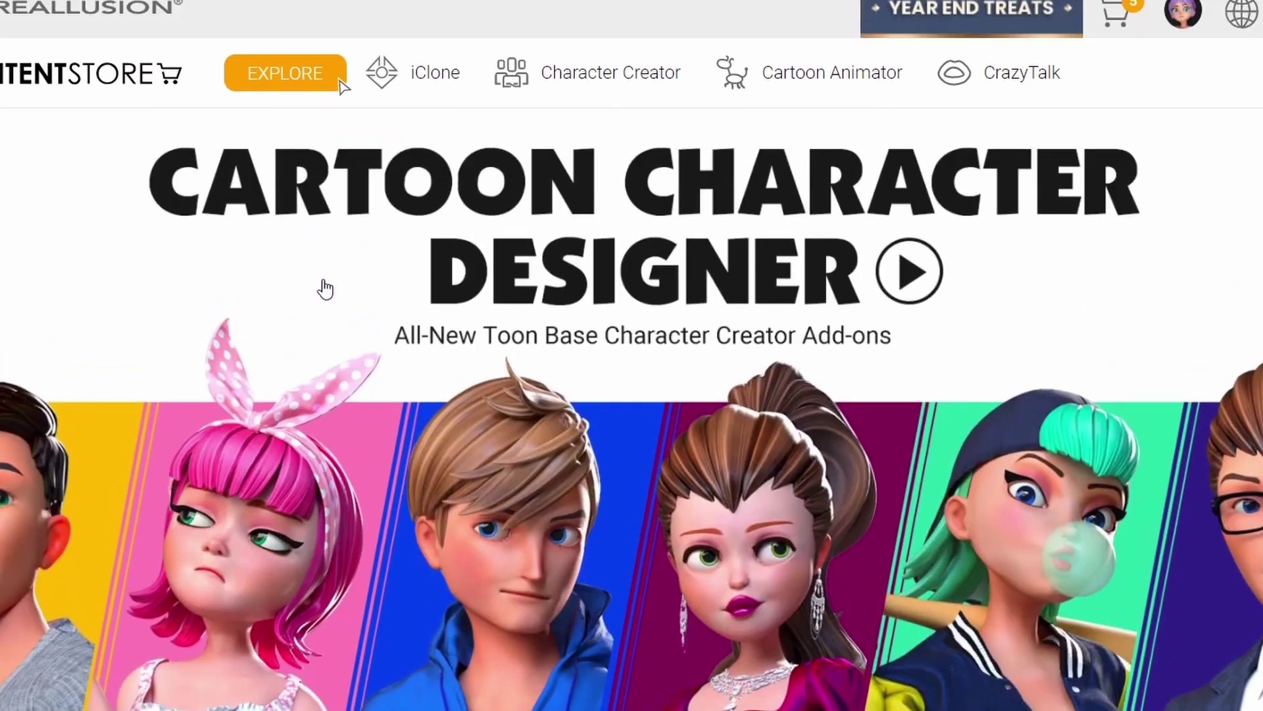
scroll(323, 288, "down", 2)
scroll(323, 288, "down", 3)
scroll(550, 288, "up", 2)
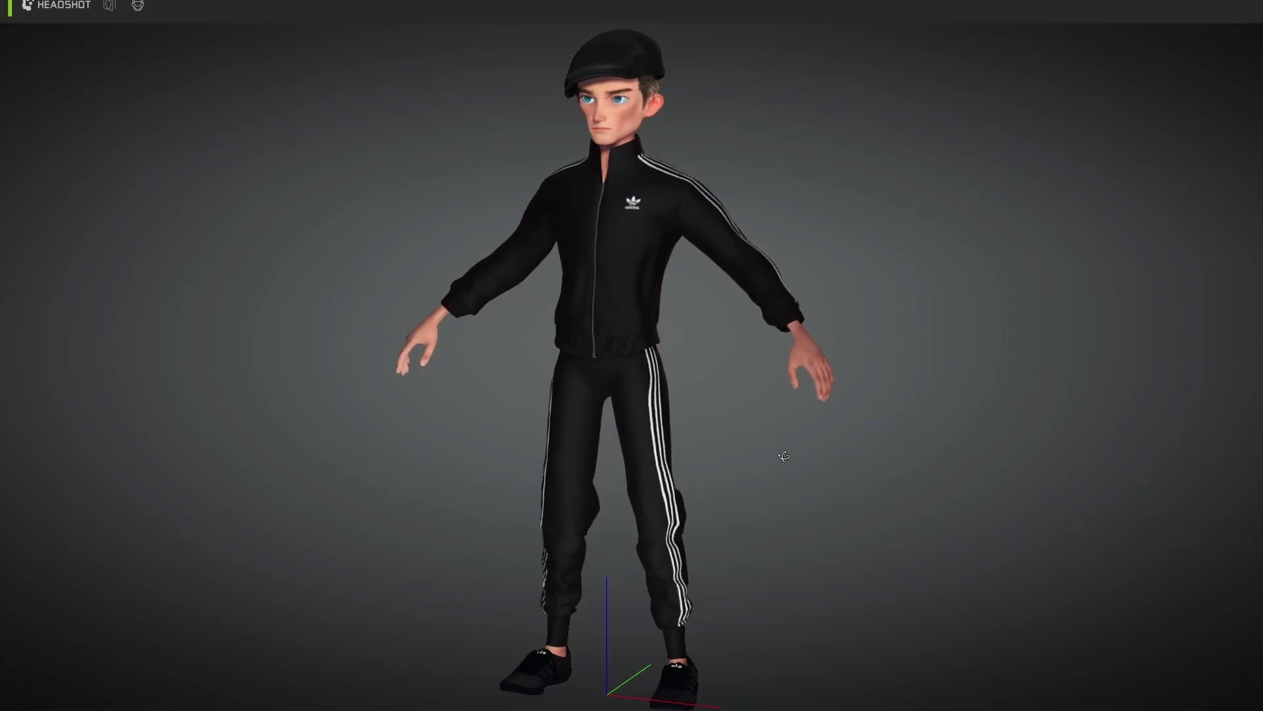
Inspect the tracksuit character and its different hats from several angles, and view the Soviet scene's set layout from outside
right_click_drag(781, 454, 1031, 443)
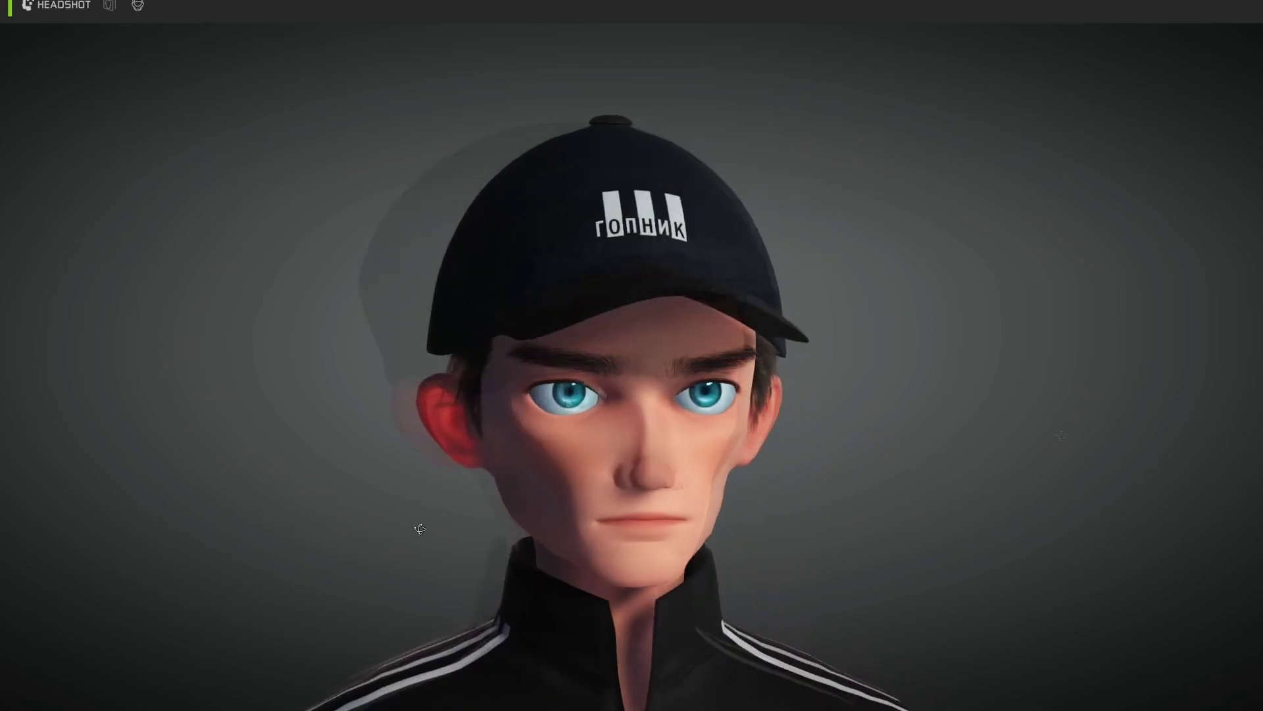
right_click_drag(420, 528, 521, 536)
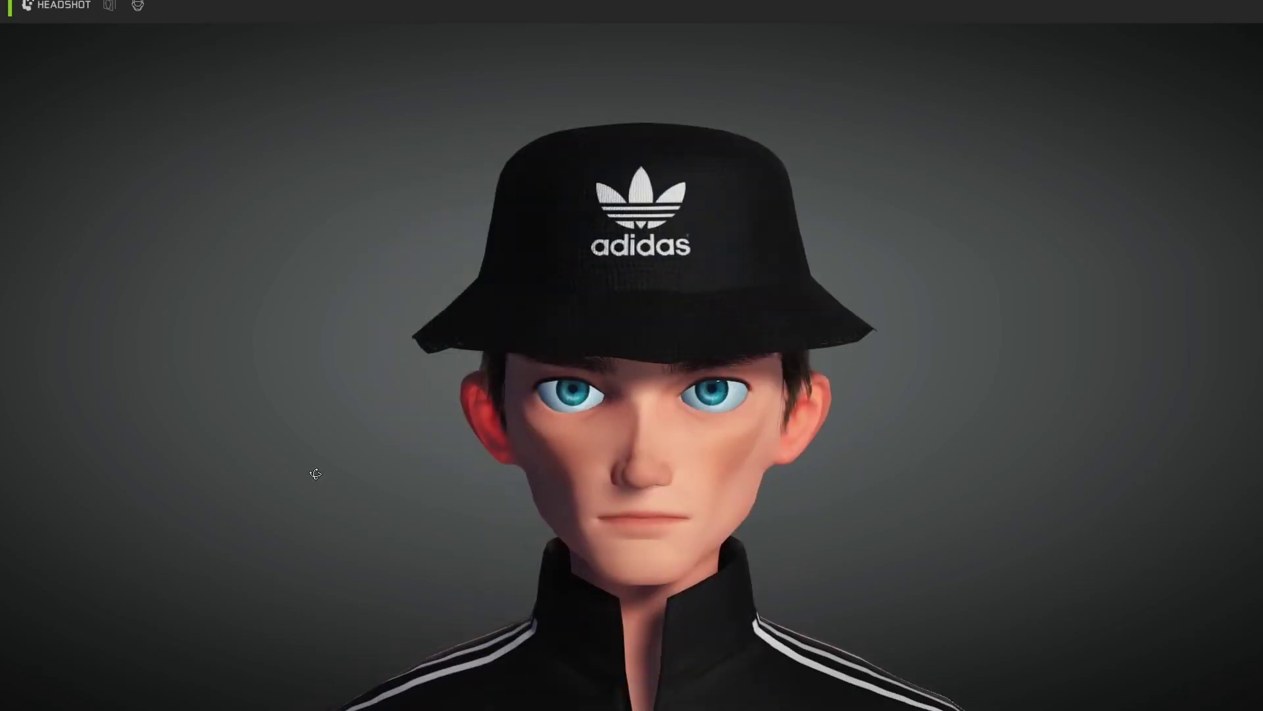
right_click_drag(310, 473, 327, 534)
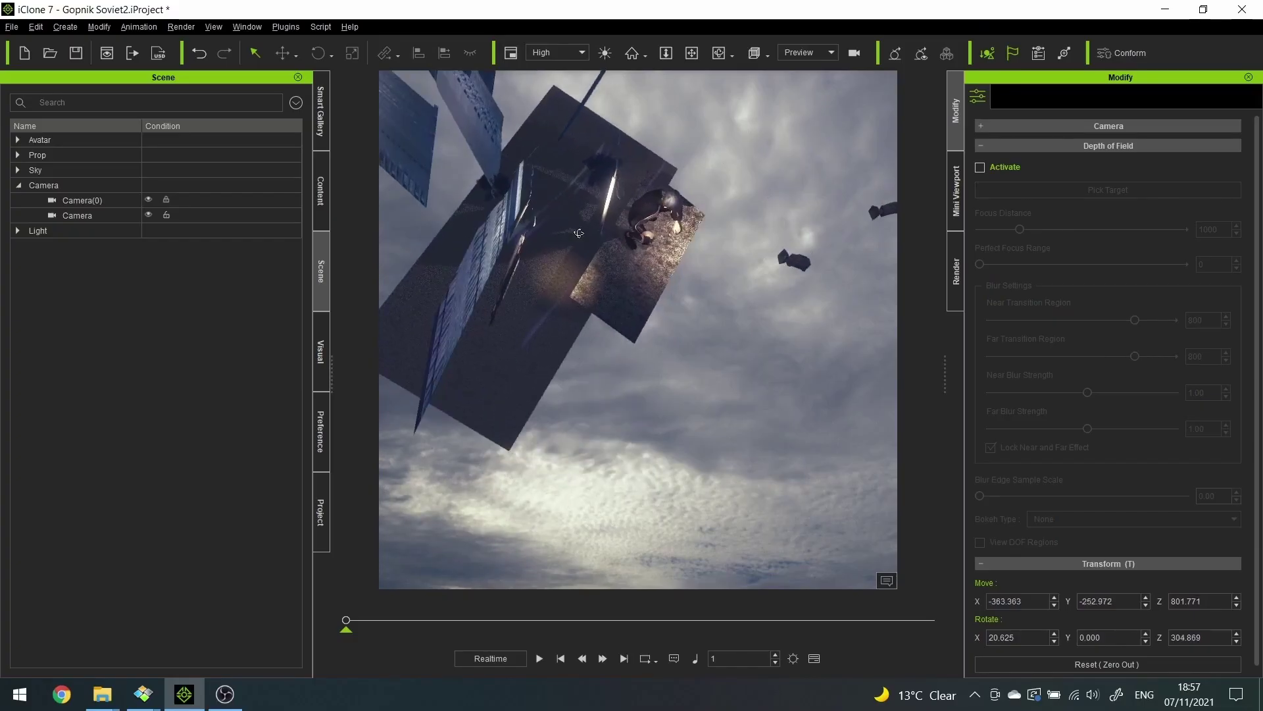
right_click_drag(579, 232, 548, 288)
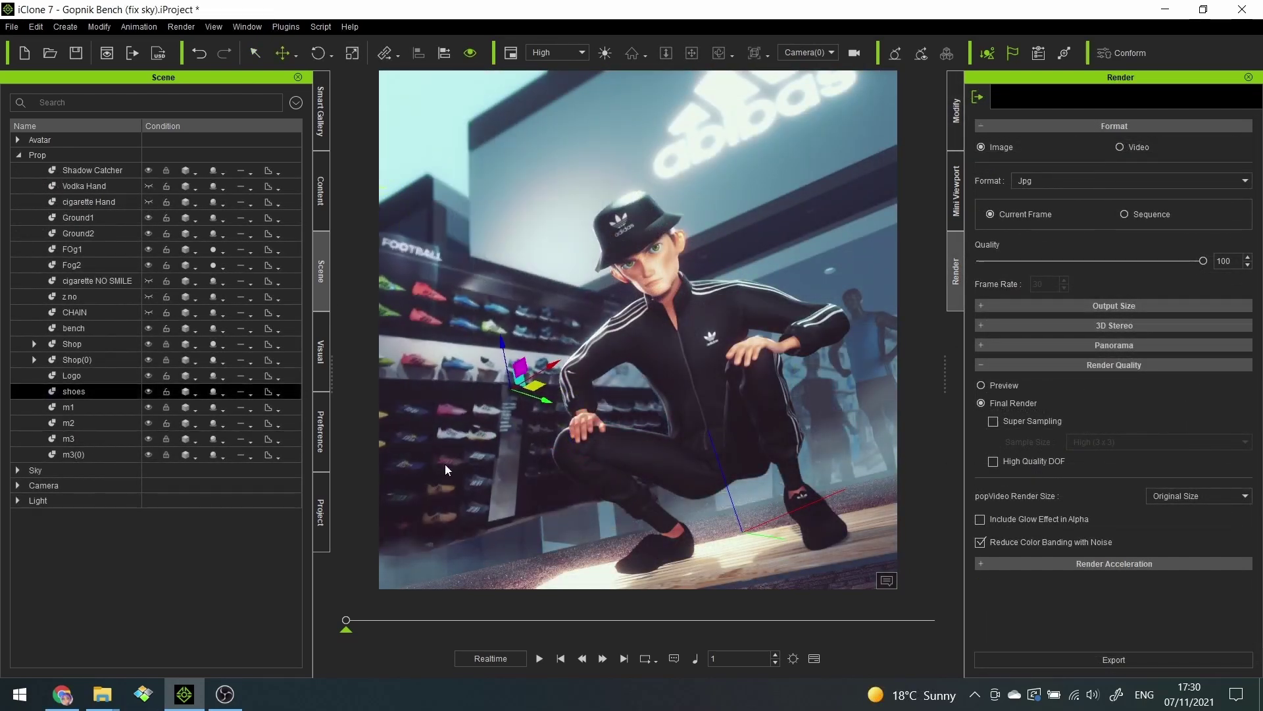
Move and rotate the shoes prop behind the character in the bench scene, and reposition the Fog2 plane in the park scene
left_click_drag(535, 372, 506, 371)
key("e")
mouse_move(498, 360)
left_mouse_down()
mouse_move(516, 361)
mouse_move(451, 369)
mouse_move(486, 377)
left_mouse_up()
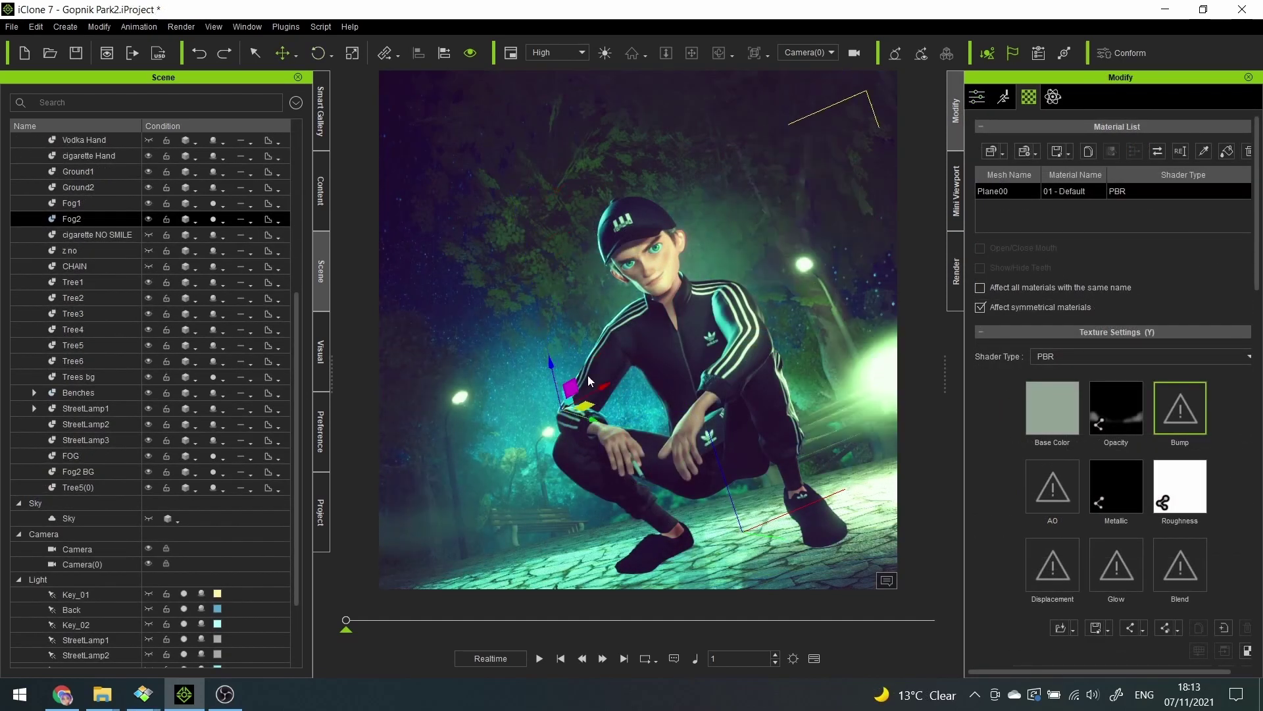
left_click_drag(588, 381, 572, 244)
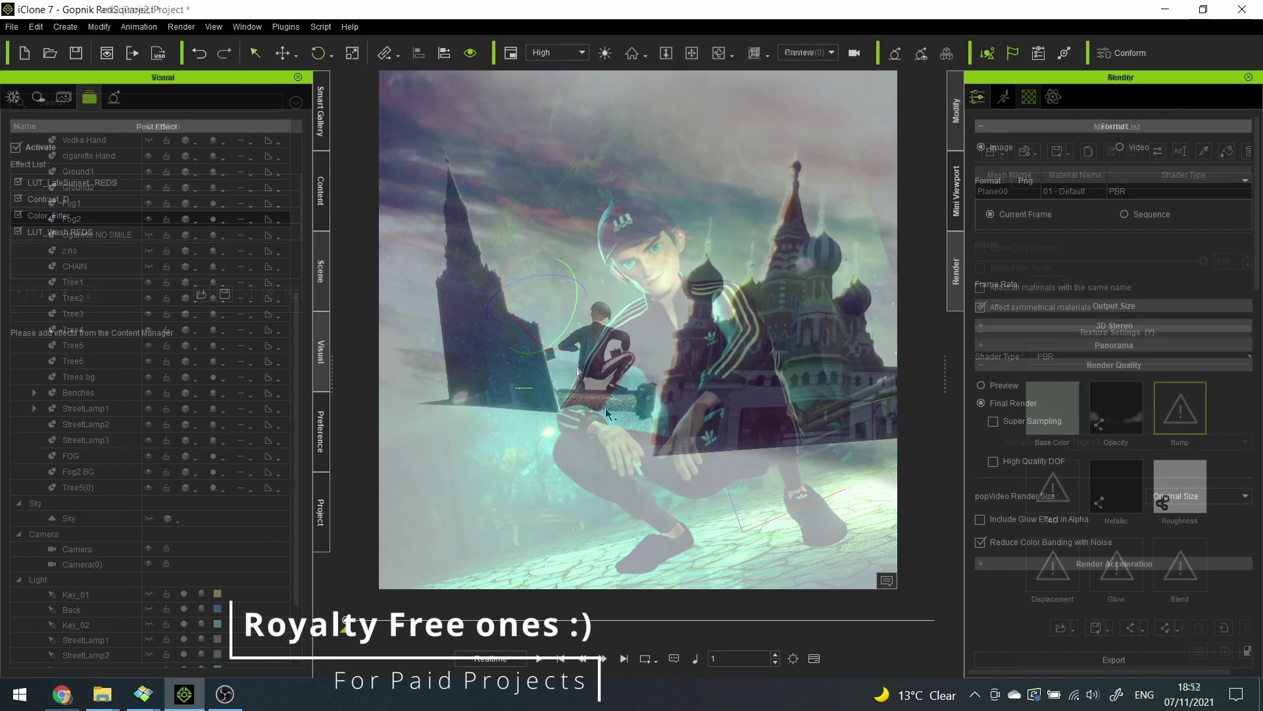
Inspect the Red Square scene's image planes and the opacity and glow textures of the tower and church
right_click_drag(607, 414, 560, 306)
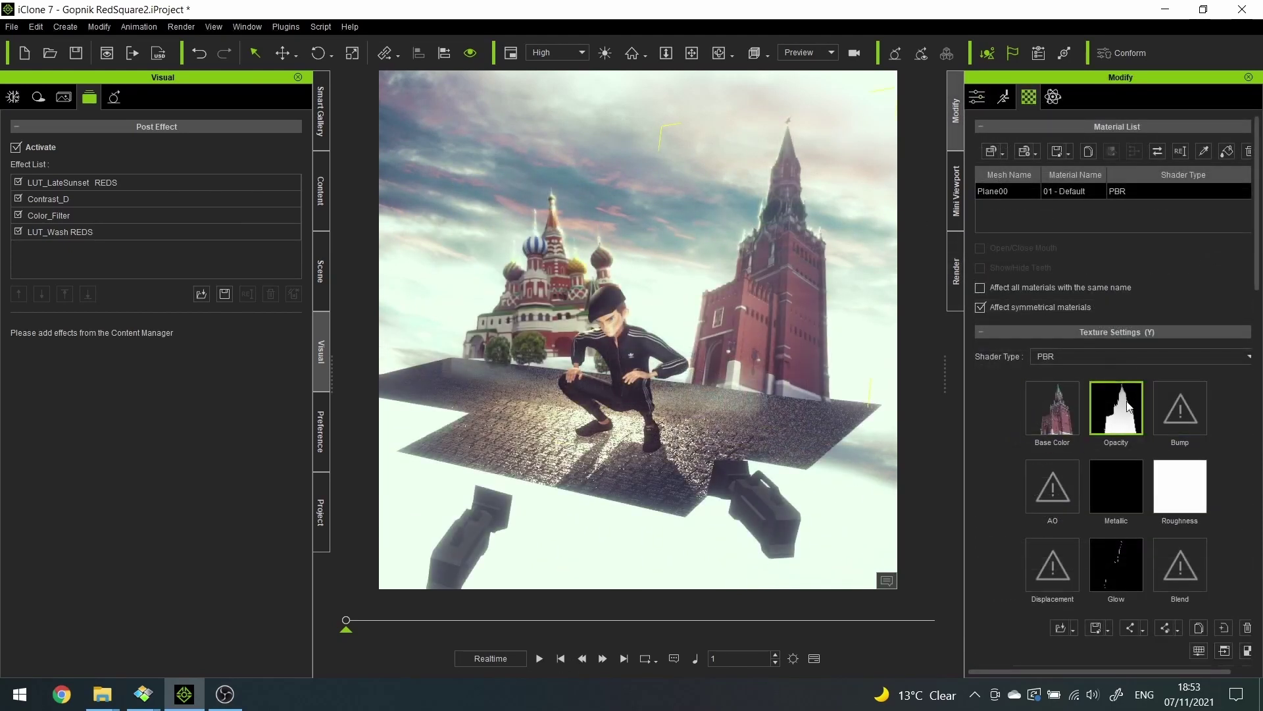
mouse_move(1110, 420)
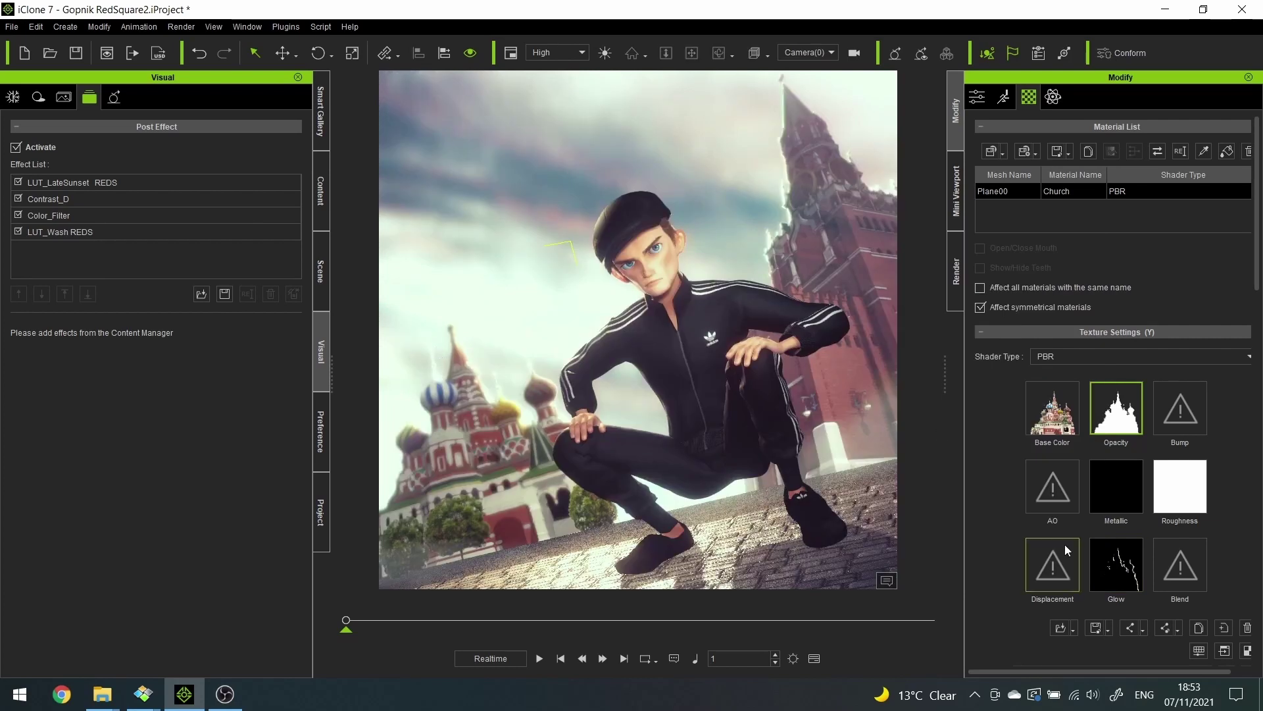
mouse_move(1125, 567)
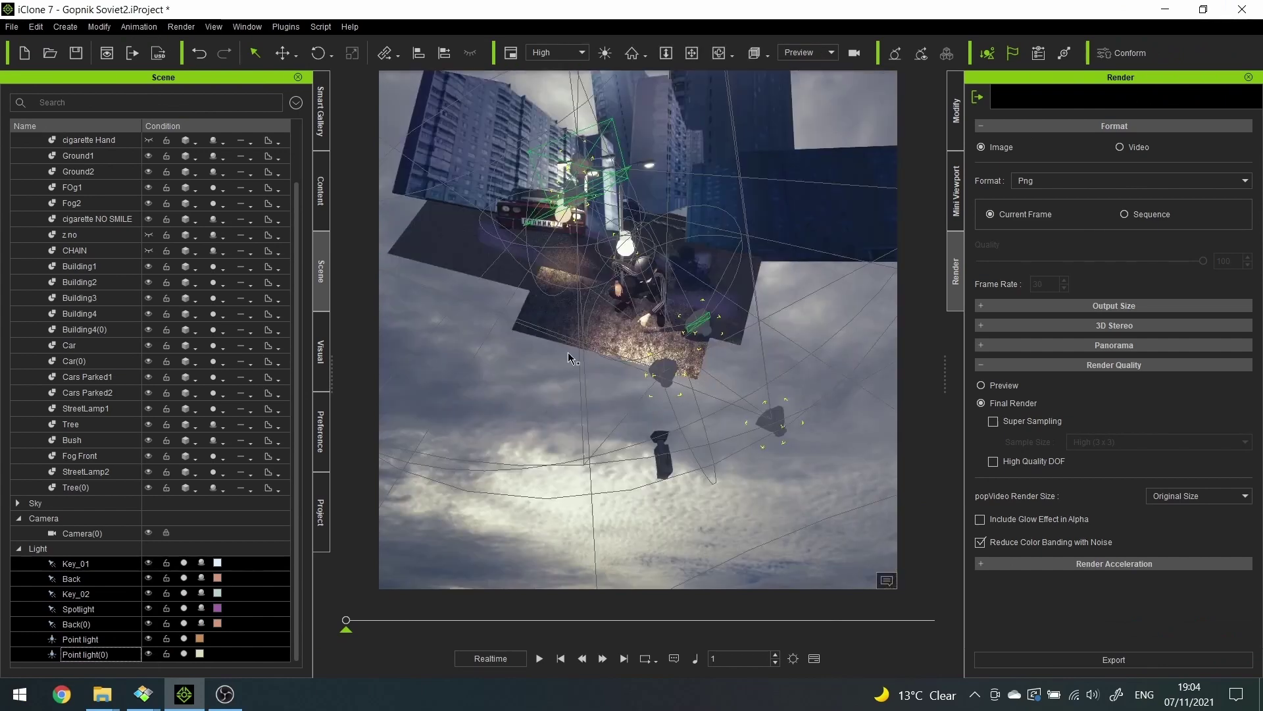
Examine how the selected lights are arranged around the Soviet scene from outside the camera view
scroll(568, 359, "down", 2)
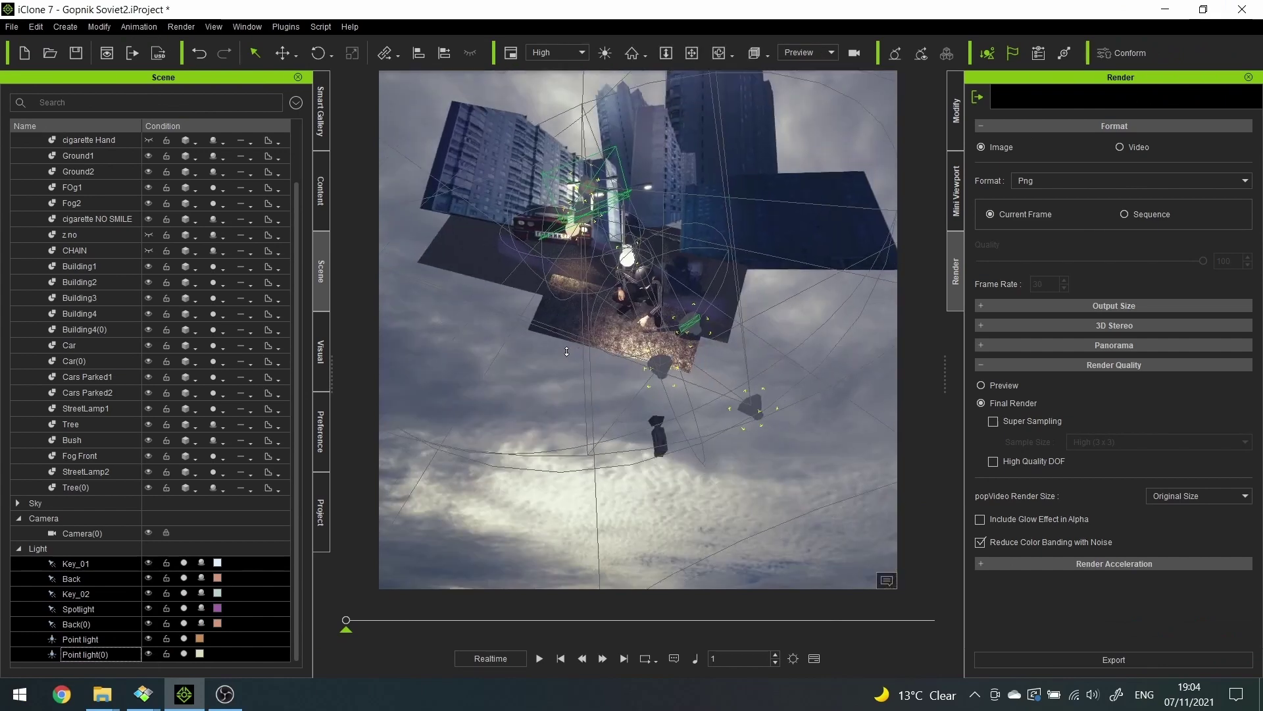
scroll(568, 382, "up", 2)
left_click_drag(567, 386, 312, 359, "alt")
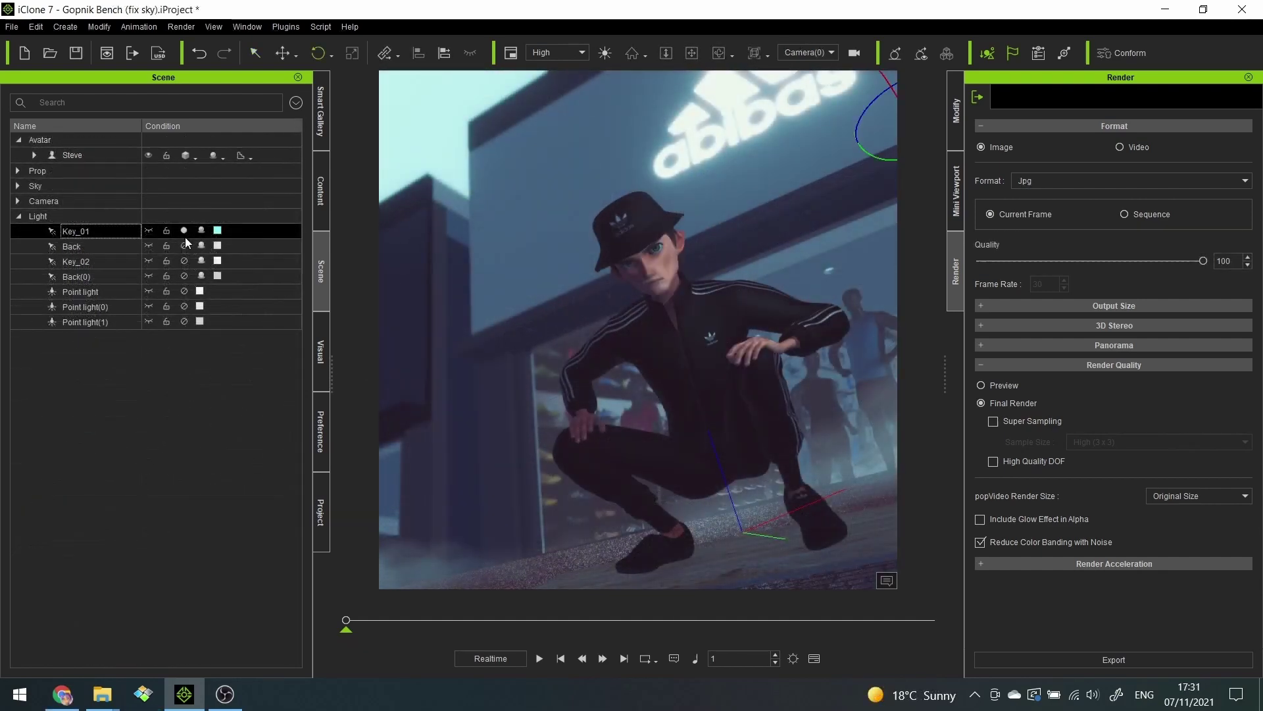
In the bench scene, turn on the Back, Key_02, Back(0), Point light, Point light(0) and Point light(1) lights one after another
left_click(185, 246)
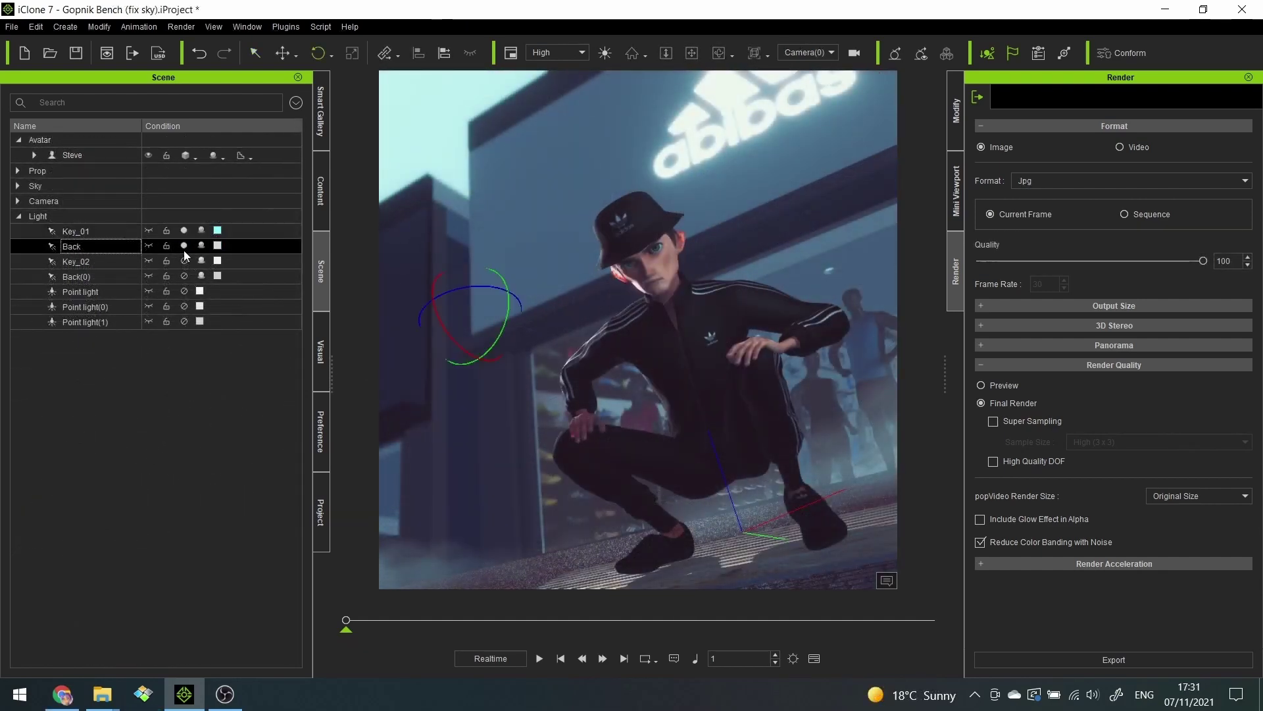
left_click(185, 260)
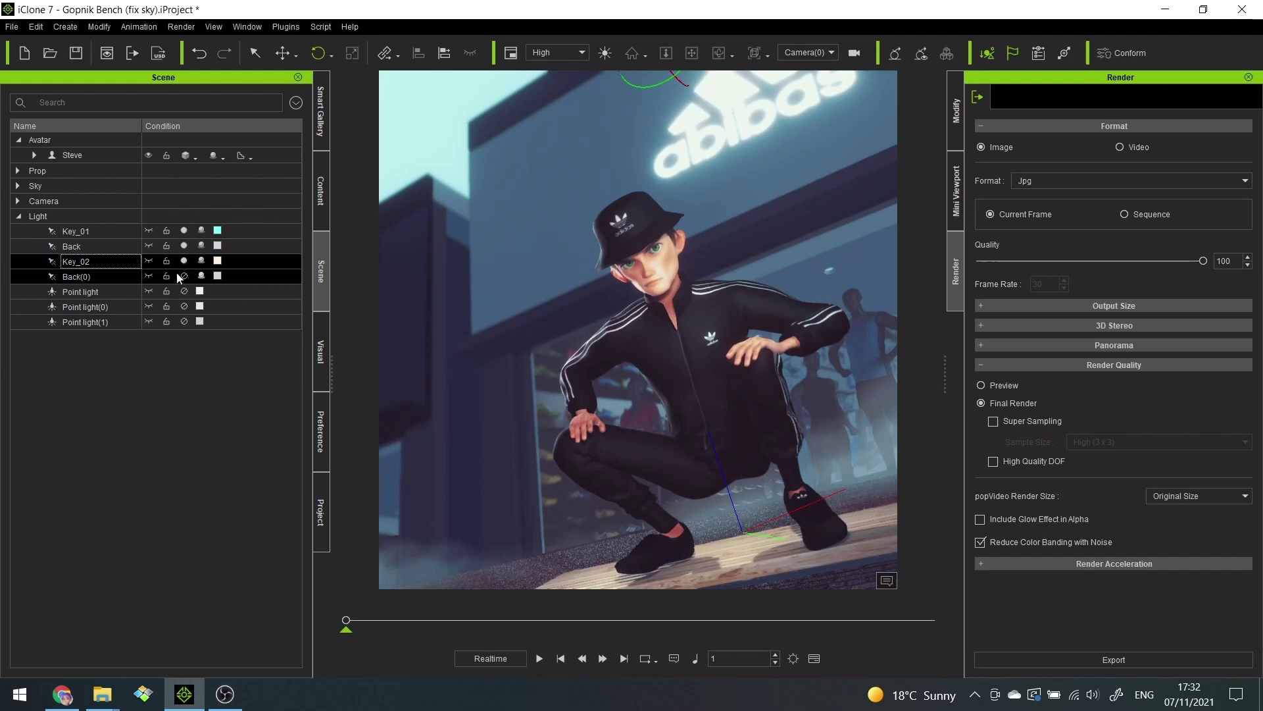
left_click(180, 276)
left_click(181, 293)
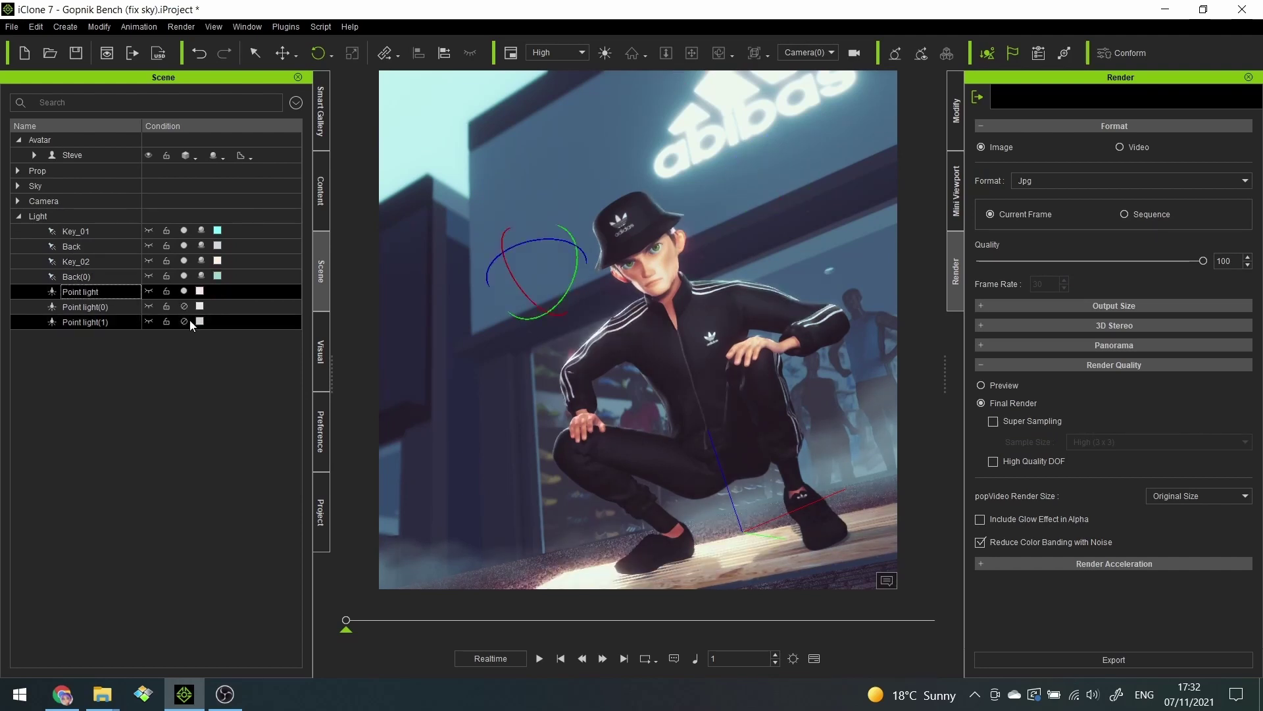
left_click(184, 306)
left_click(187, 321)
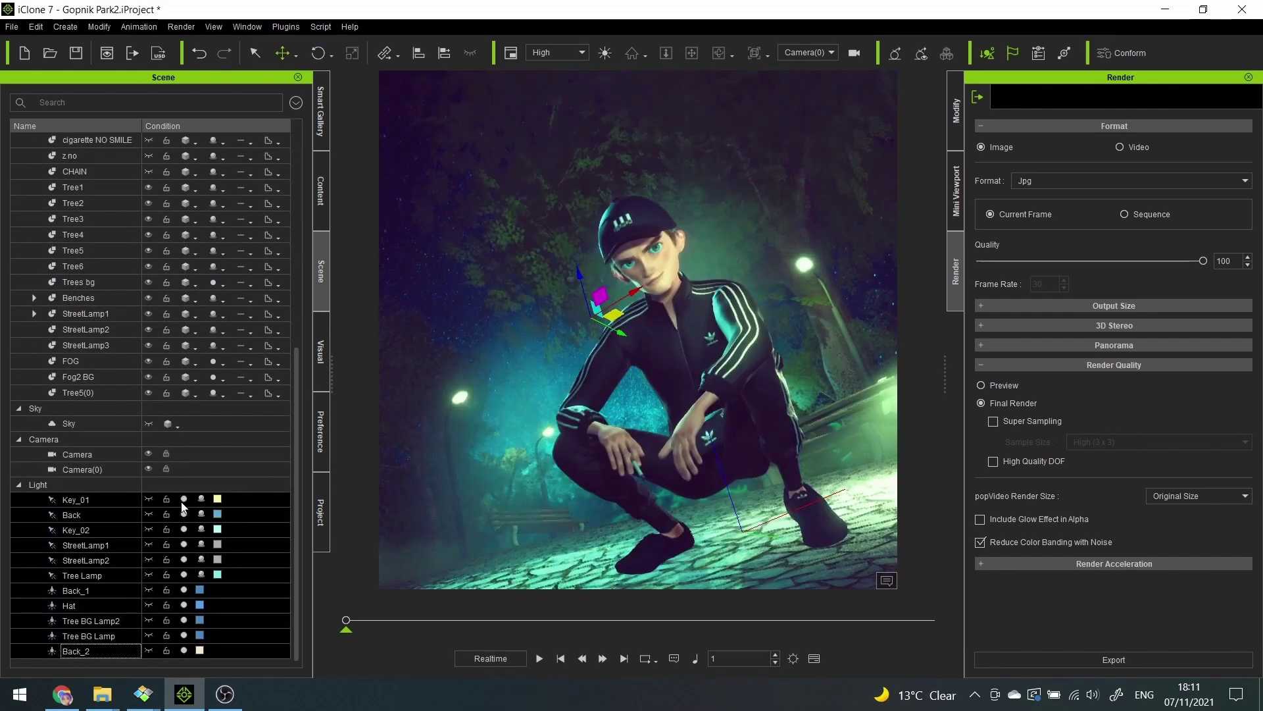
Try the Fog2 plane higher in the park scene, and toggle the Fog2 BG and FOG planes to compare their effect
left_click_drag(527, 219, 522, 179)
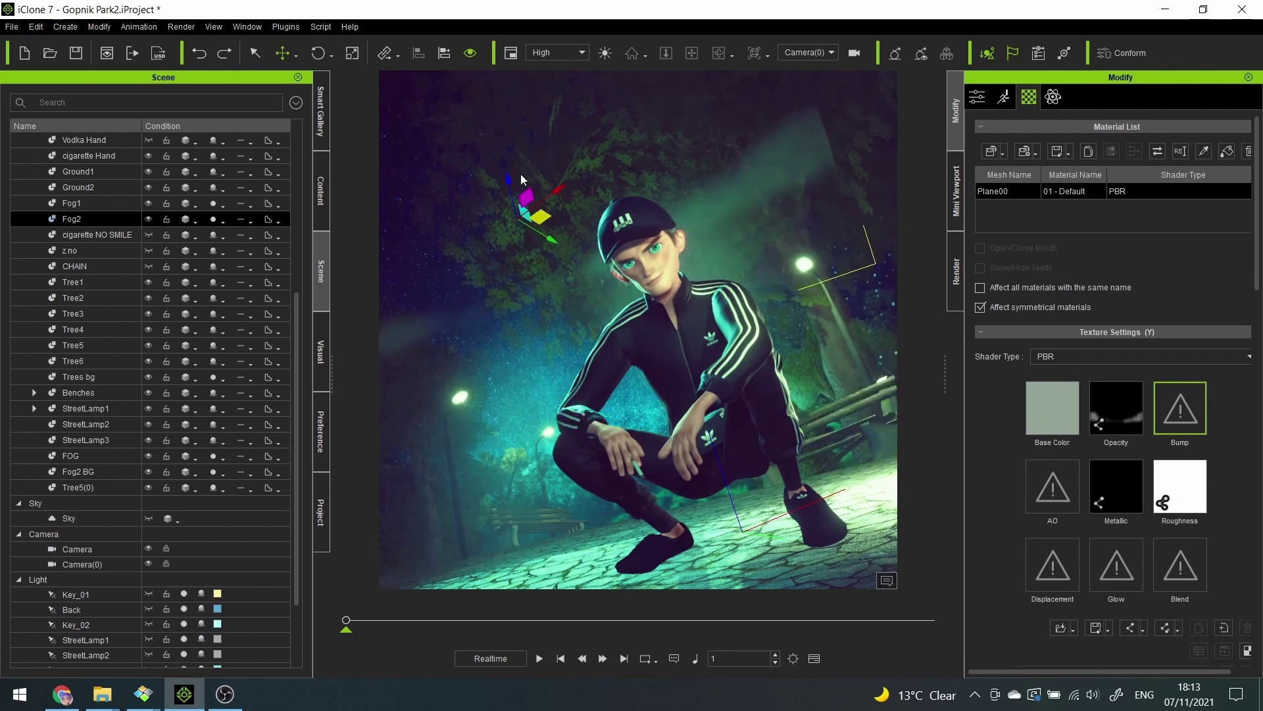
left_click(152, 472)
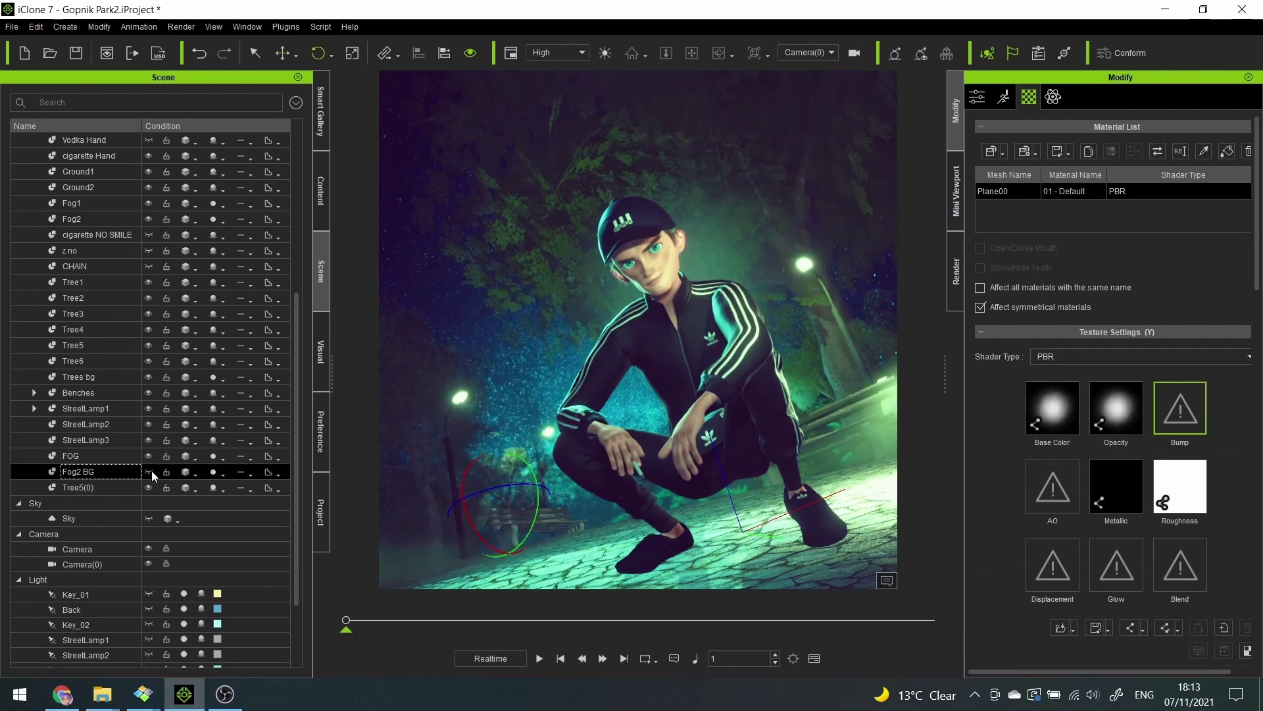
left_click(152, 457)
left_click(150, 457)
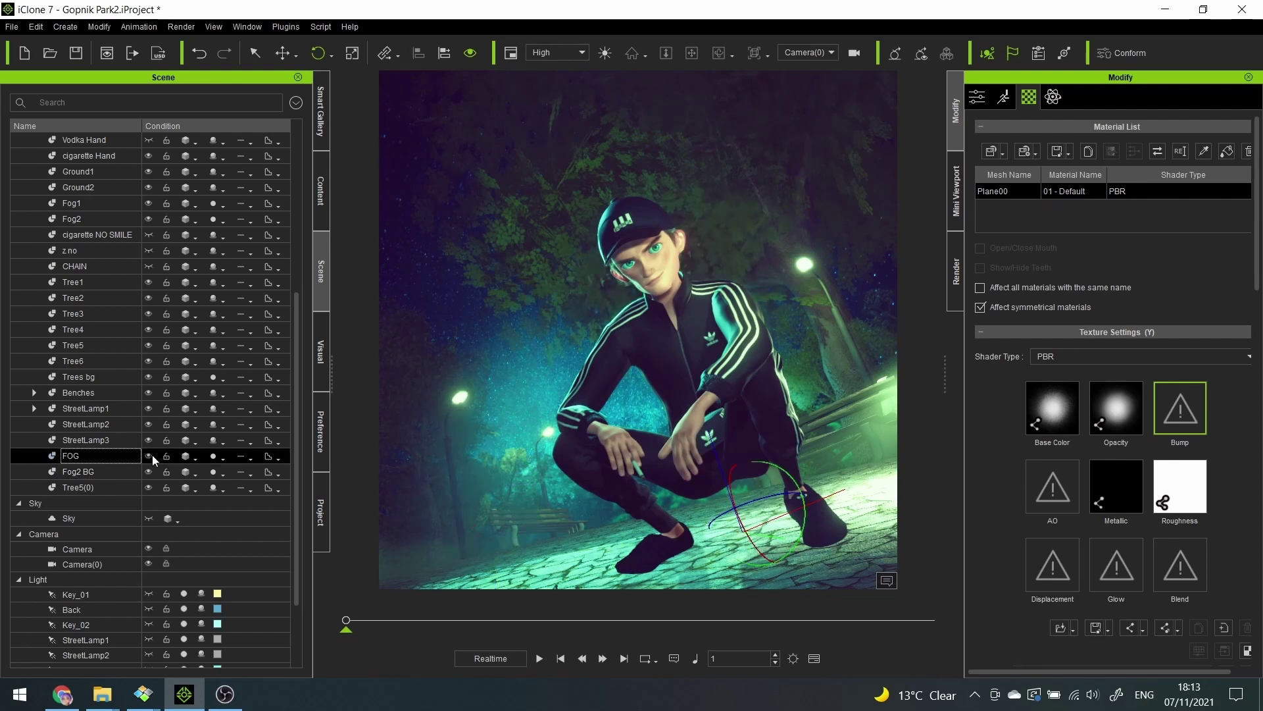
left_click(151, 457)
mouse_move(1128, 417)
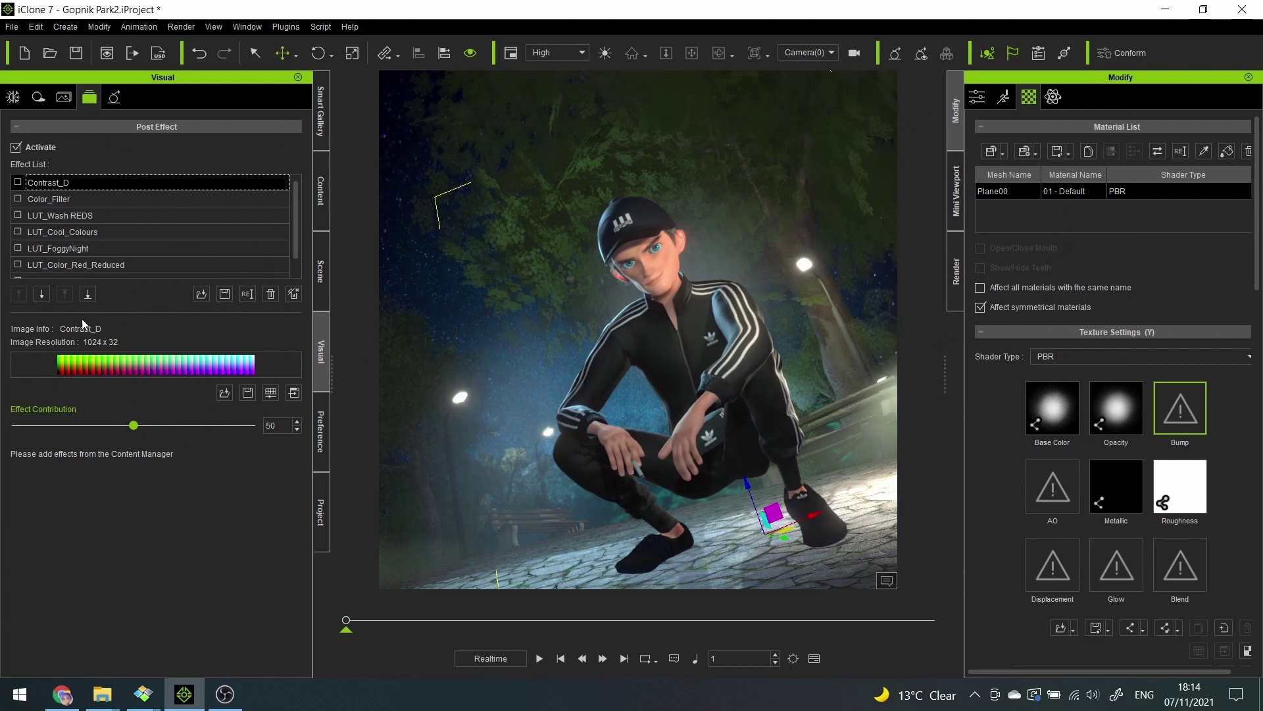
Enable the post effects Contrast_D, Color_Filter, LUT_Wash REDS, LUT_Cool_Colours, LUT_FoggyNight, LUT_Color_Red_Reduced and LUT_Desert Sun
left_click(18, 184)
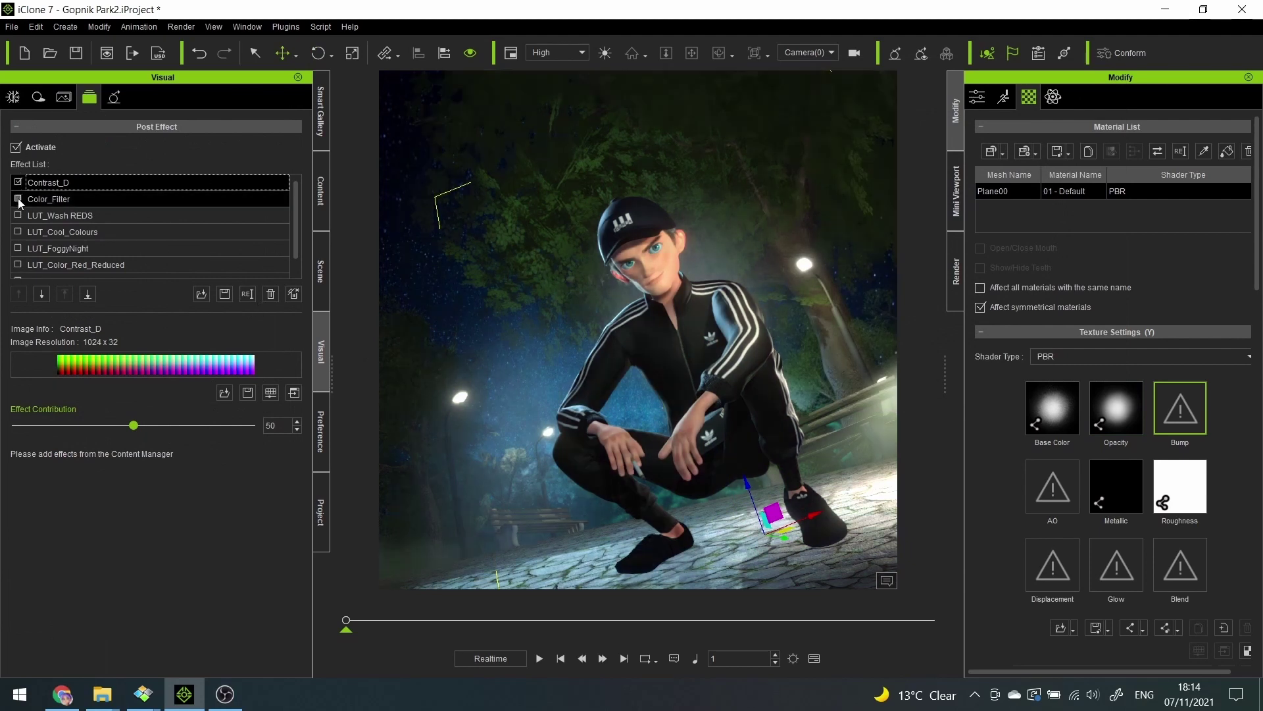
left_click(19, 215)
left_click(18, 232)
left_click(18, 248)
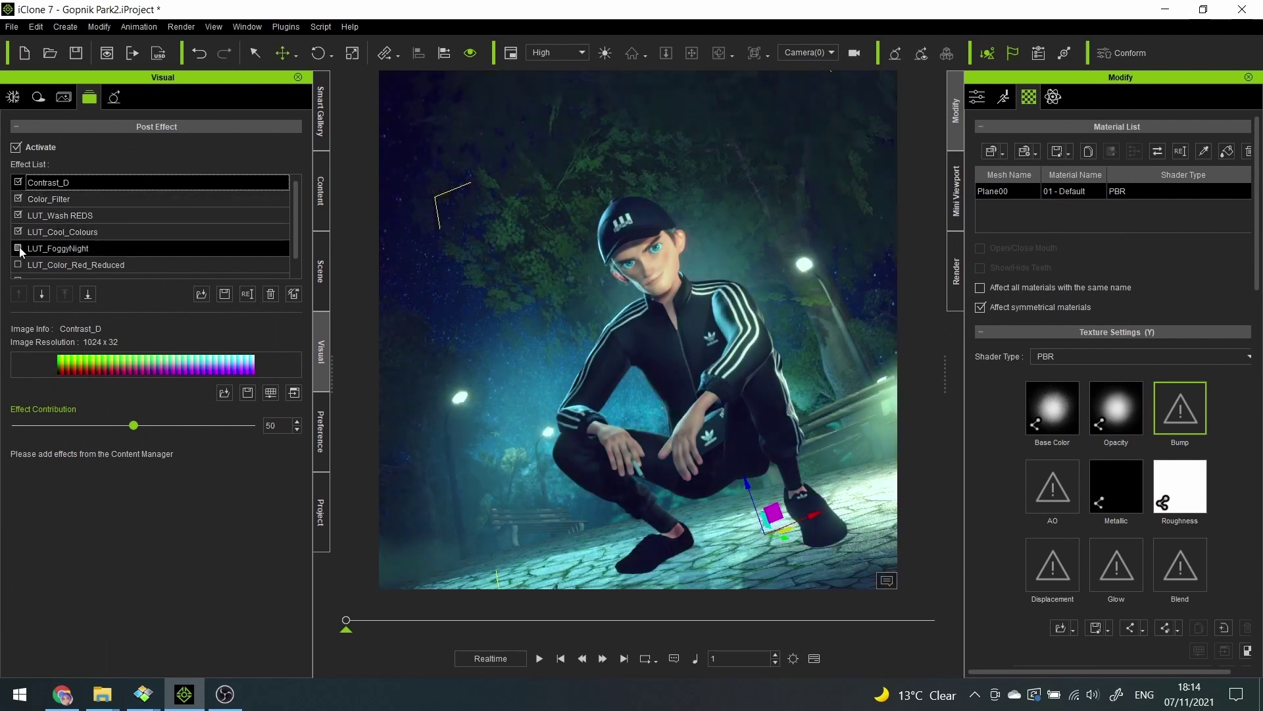
left_click(90, 232)
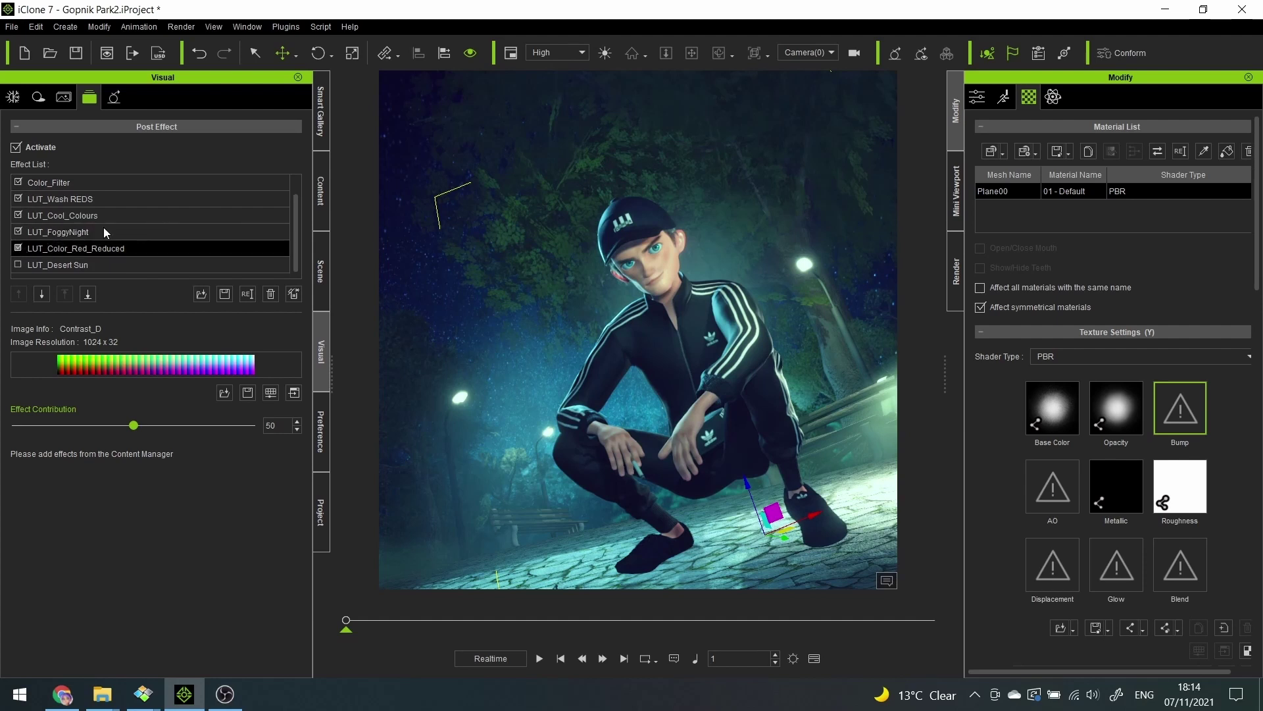
left_click(31, 251)
left_click(19, 265)
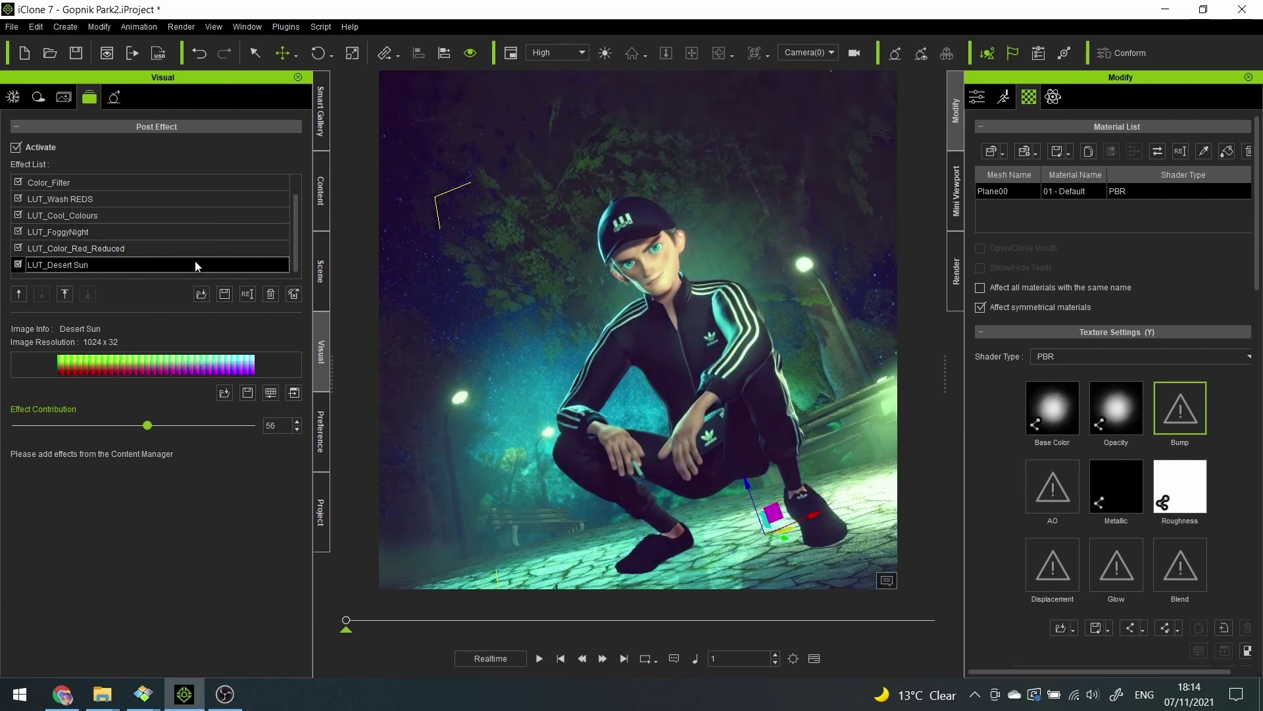
Browse the LUT effect templates including Film Style, and toggle the visibility of the selected lights in the park scene
left_click(322, 177)
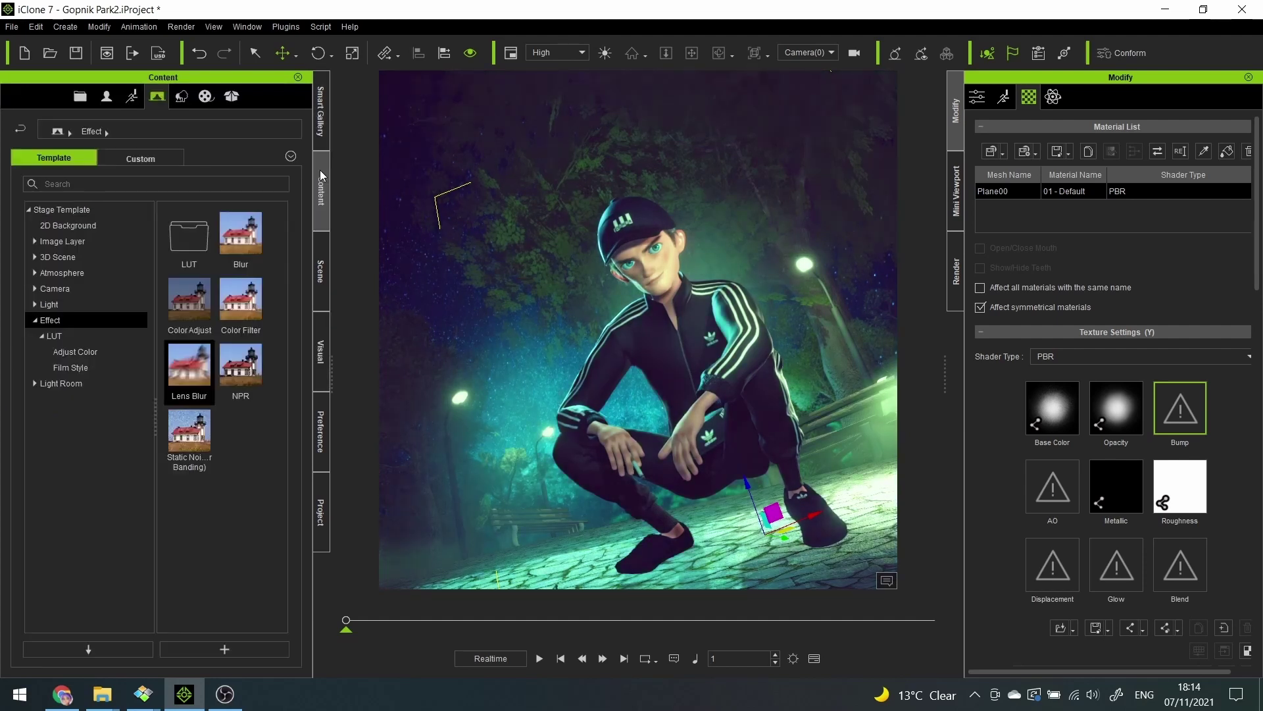
left_click(54, 337)
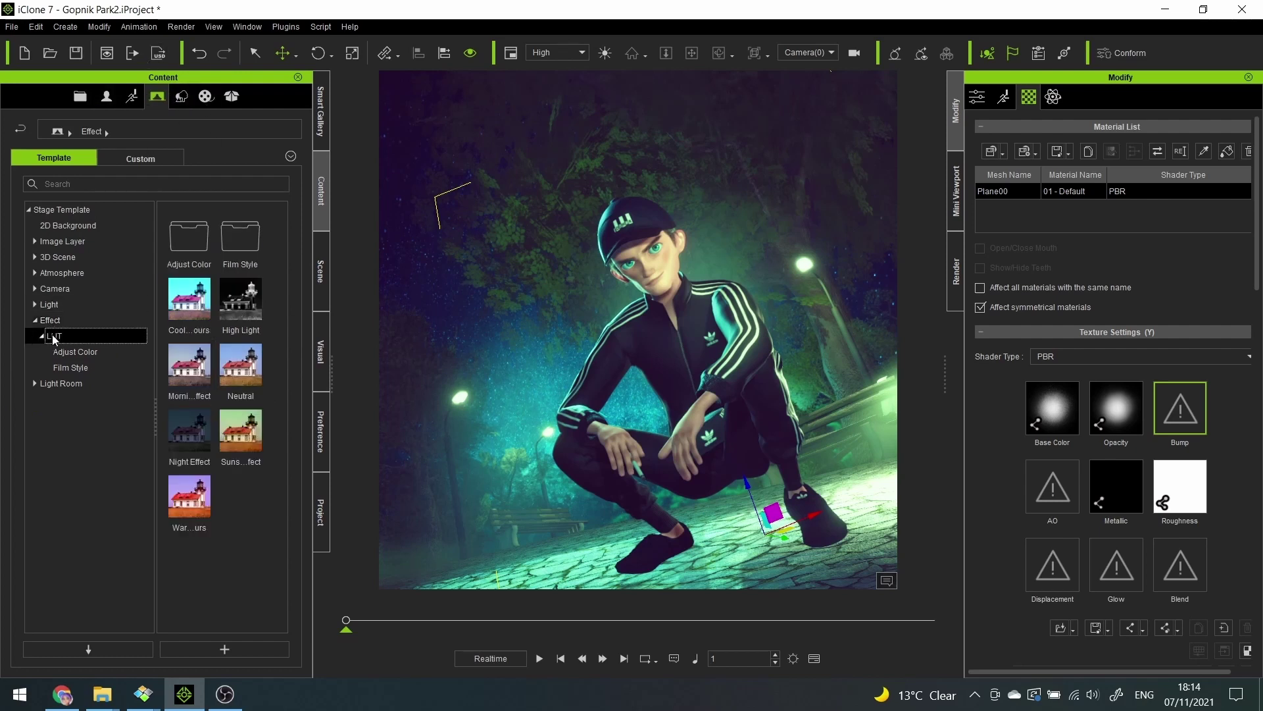
left_click(71, 369)
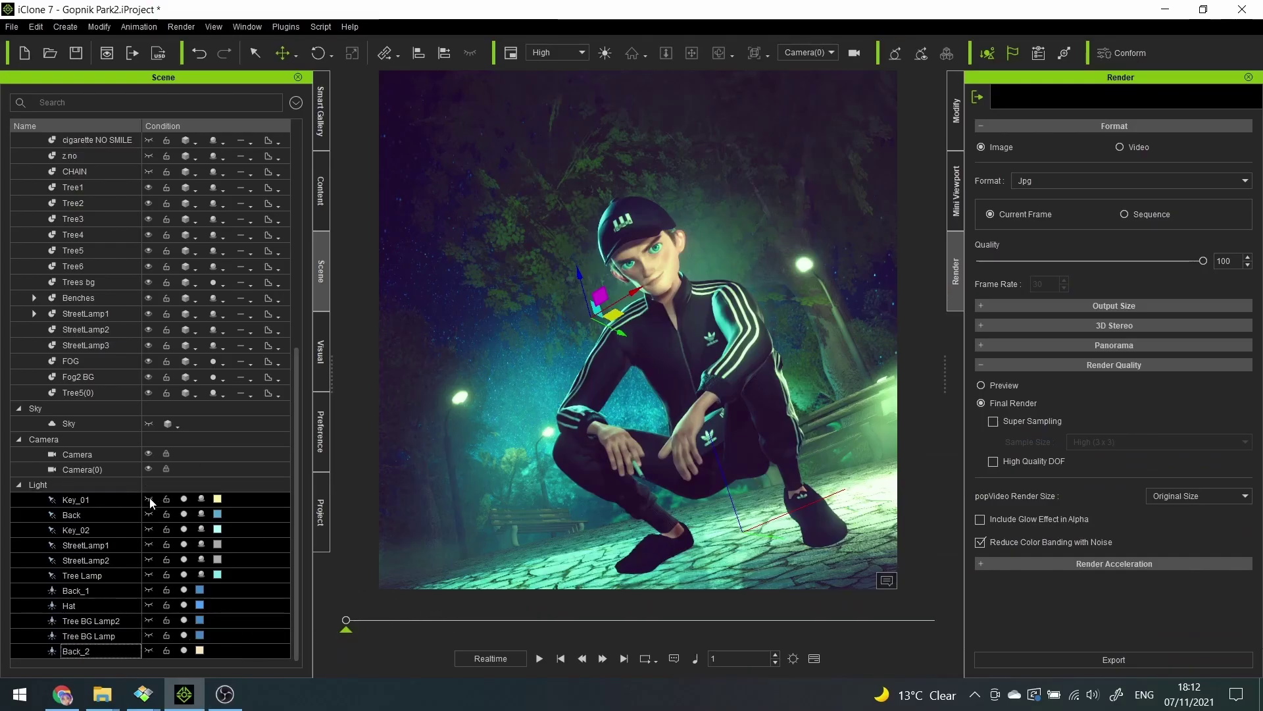
left_click(148, 499)
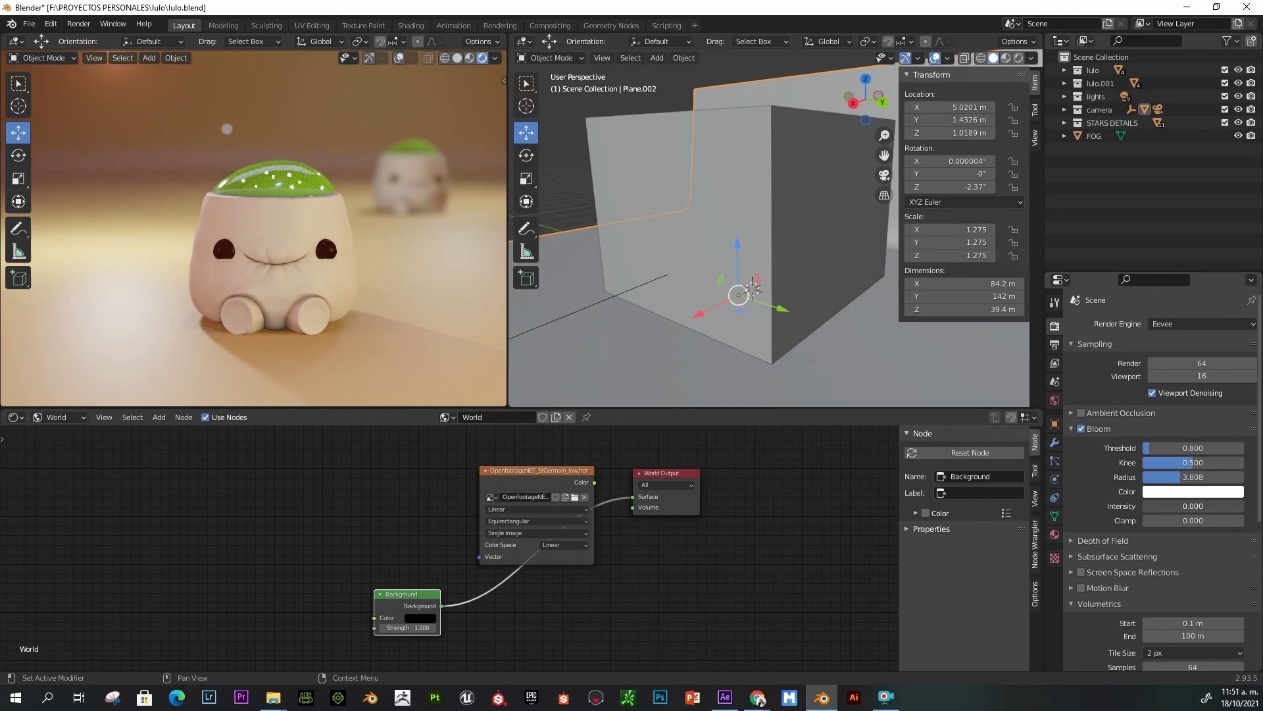
Switch to Blender and increase the Bloom intensity of the Eevee render
left_click_drag(1193, 506, 1211, 506)
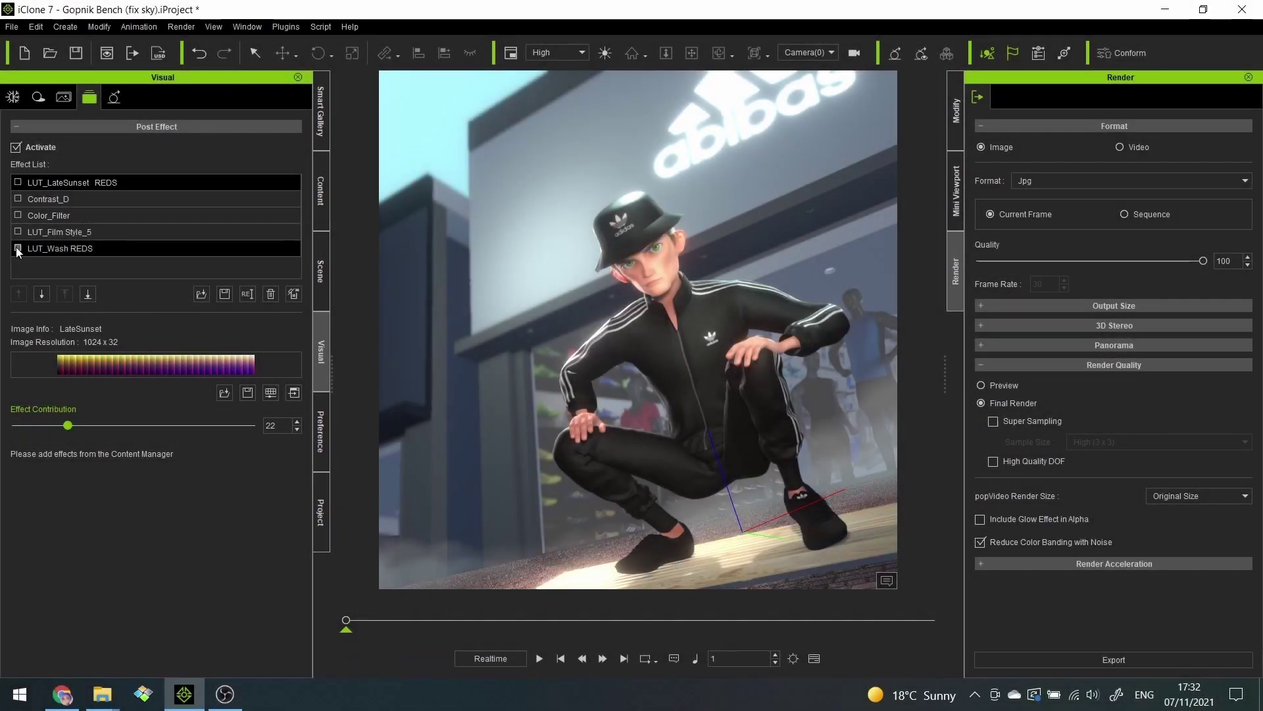
Enable LUT_Wash REDS, LUT_Film Style_5, Color_Filter, Contrast_D and LUT_LateSunset REDS in the bench scene, and select LUT_Wash REDS
left_click(17, 249)
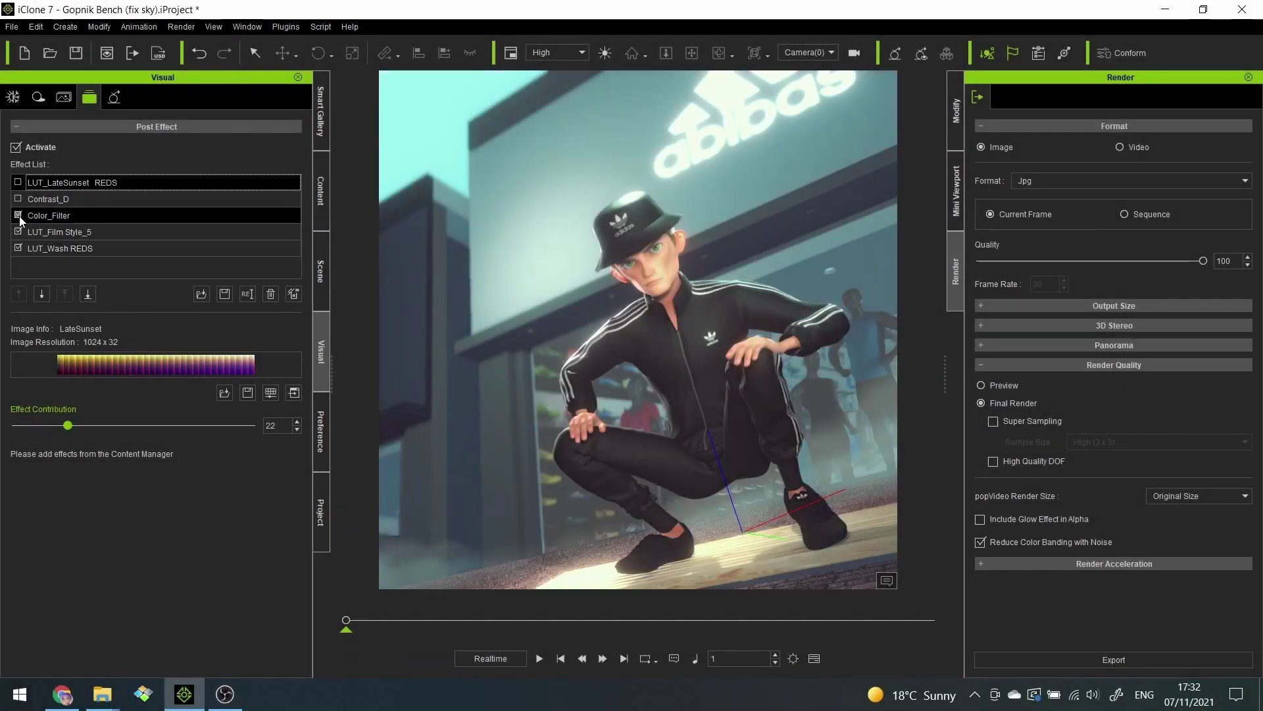
left_click(18, 199)
left_click(17, 182)
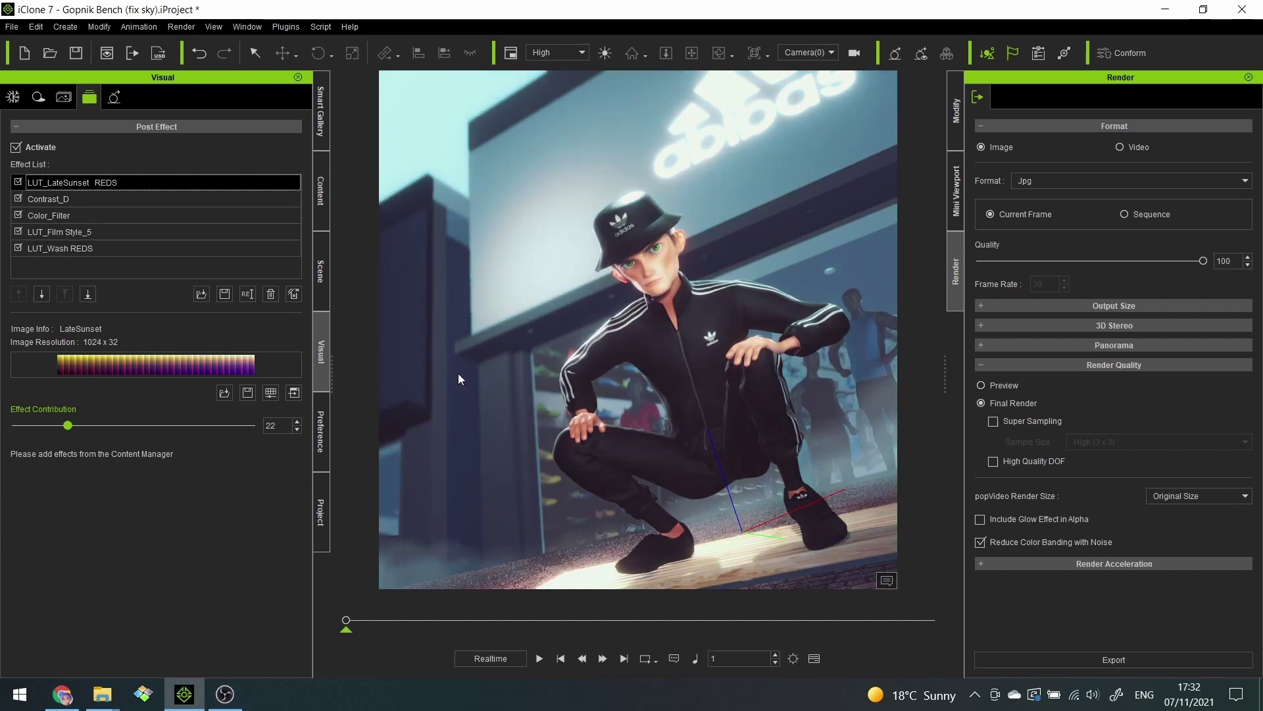
left_click(75, 245)
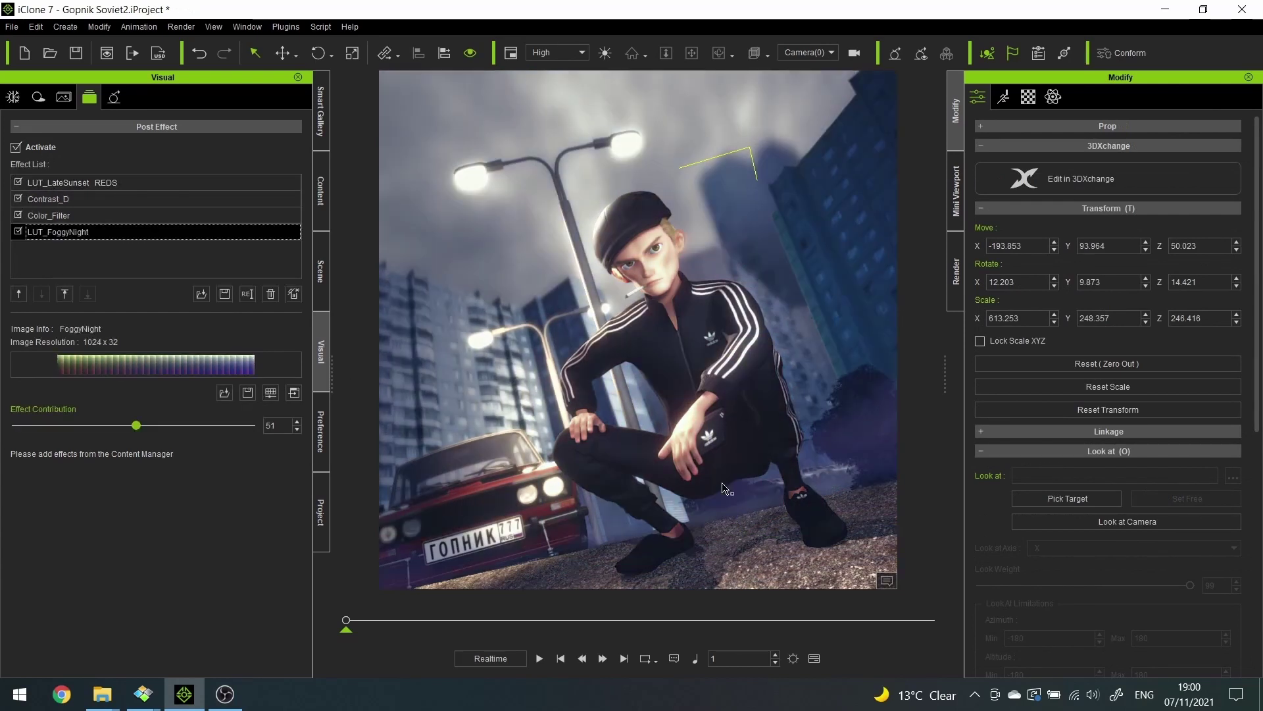
In the Gopnik Soviet2 project, toggle the LUT_LateSunset REDS, LUT_FoggyNight and Contrast_D post effects to compare their influence
left_click(19, 182)
left_click(19, 182)
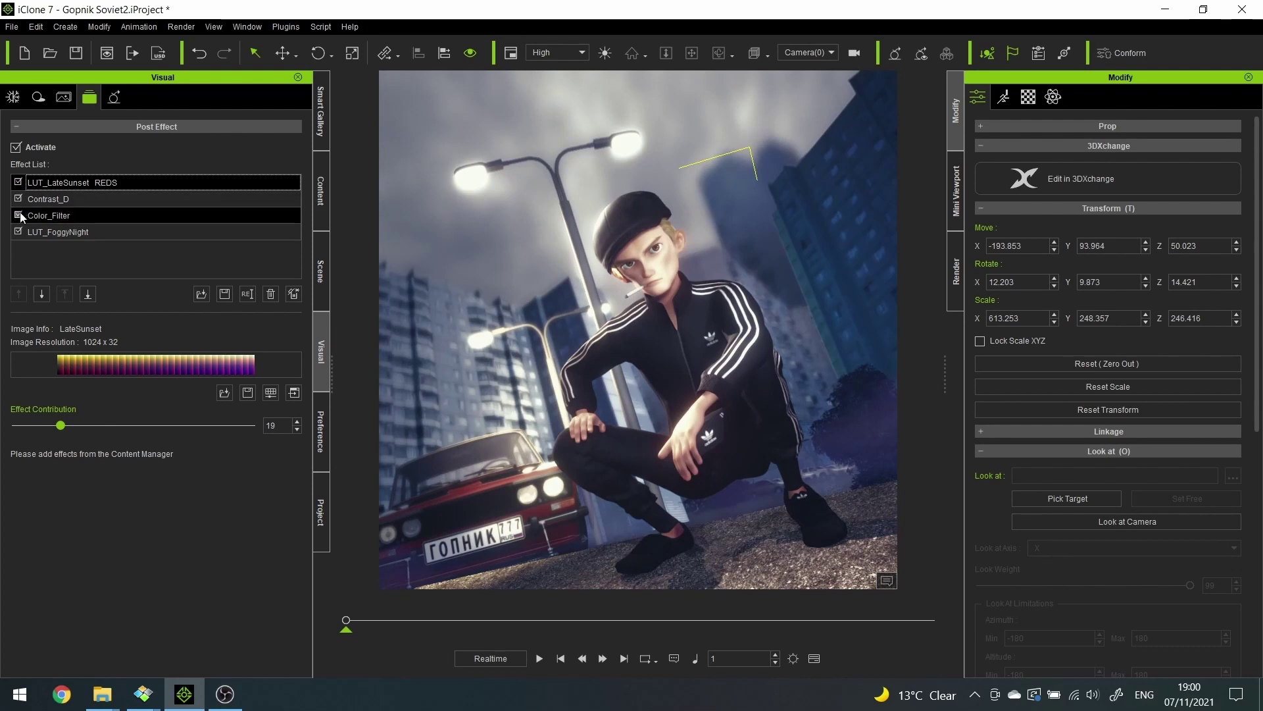
left_click(18, 231)
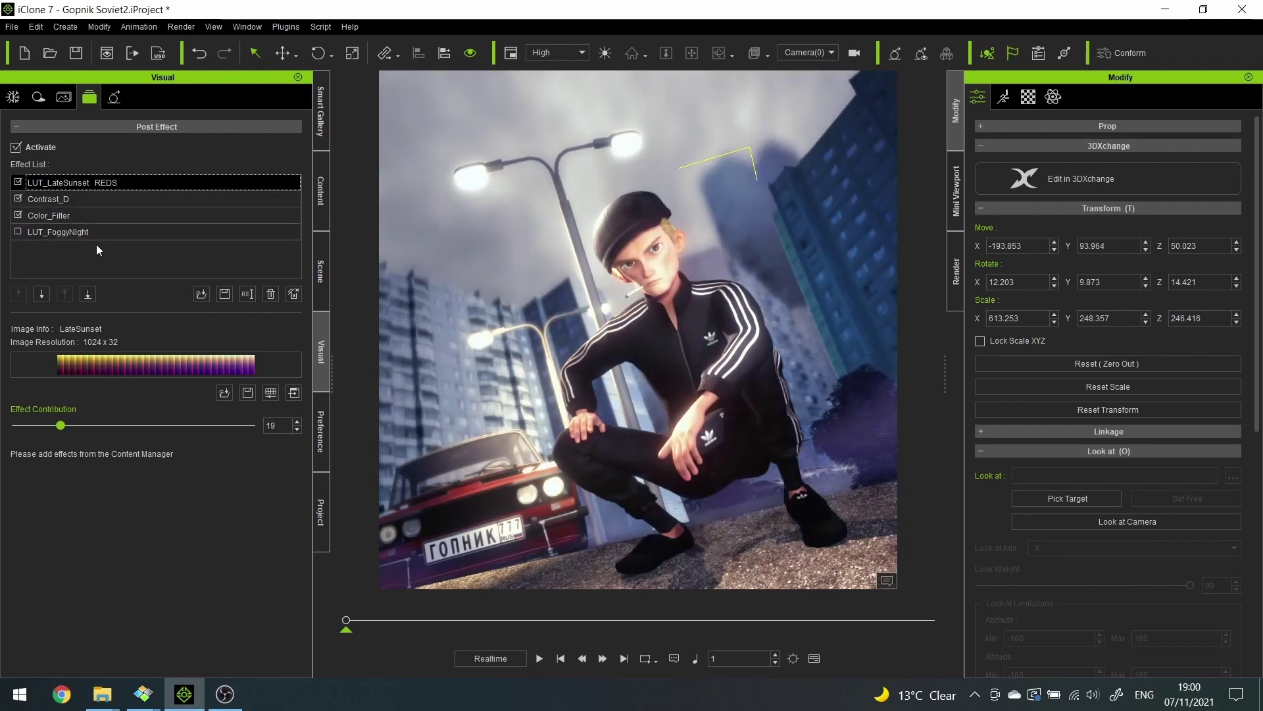
left_click(18, 231)
left_click(18, 199)
left_click(19, 182)
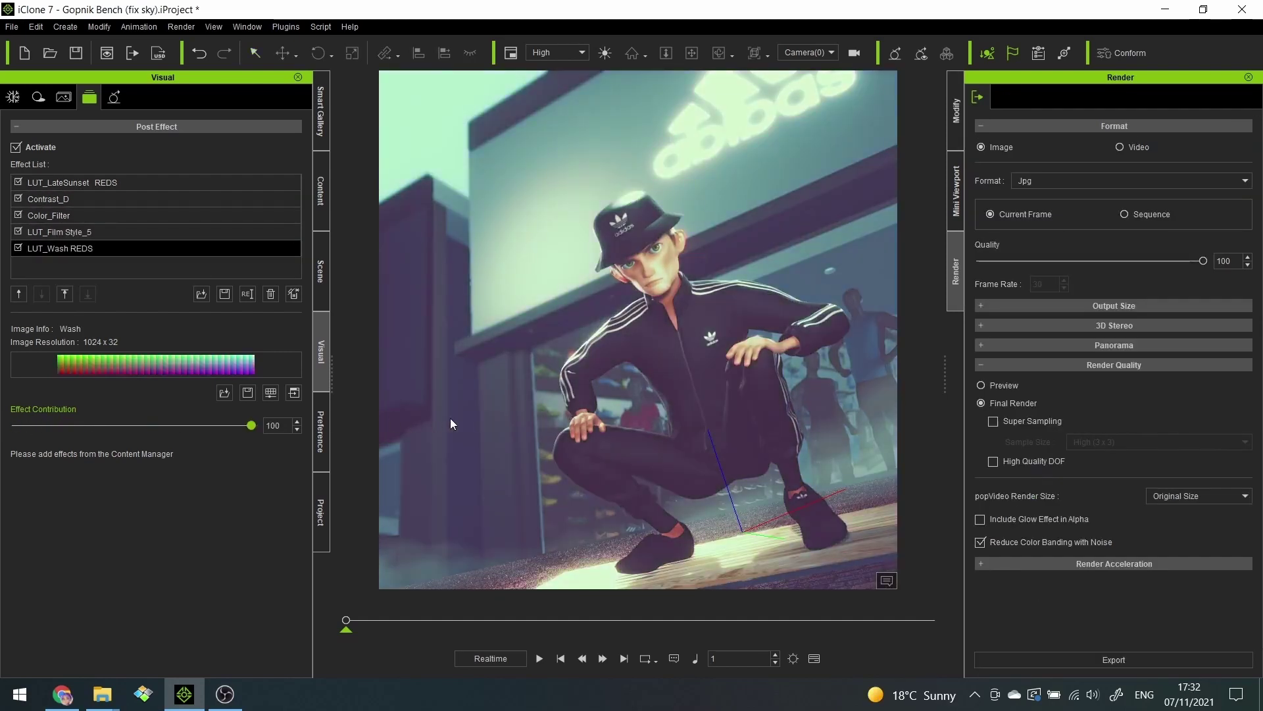
In the Gopnik Bench project, move LUT_Wash REDS to the first place in the effect list and lower its contribution
left_click(64, 293)
left_click_drag(251, 426, 132, 427)
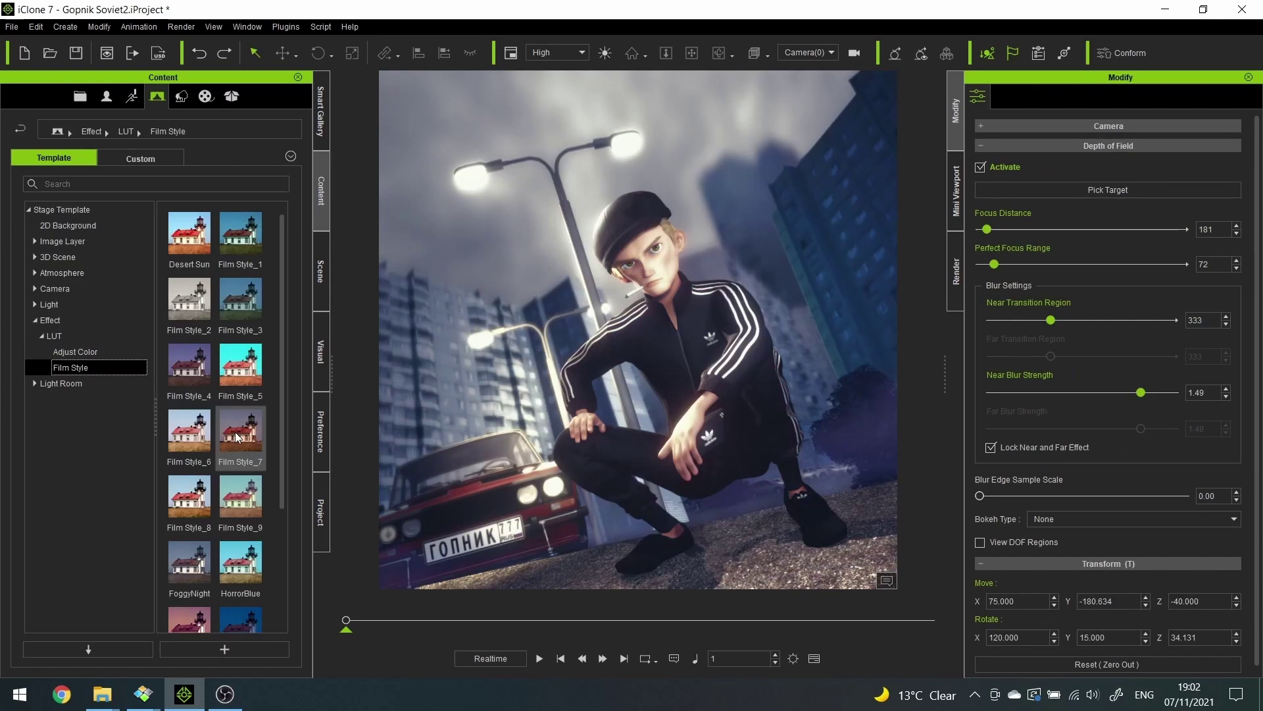
Apply the Film Style_7 LUT template to the Gopnik Soviet2 scene
left_click_drag(240, 431, 708, 325)
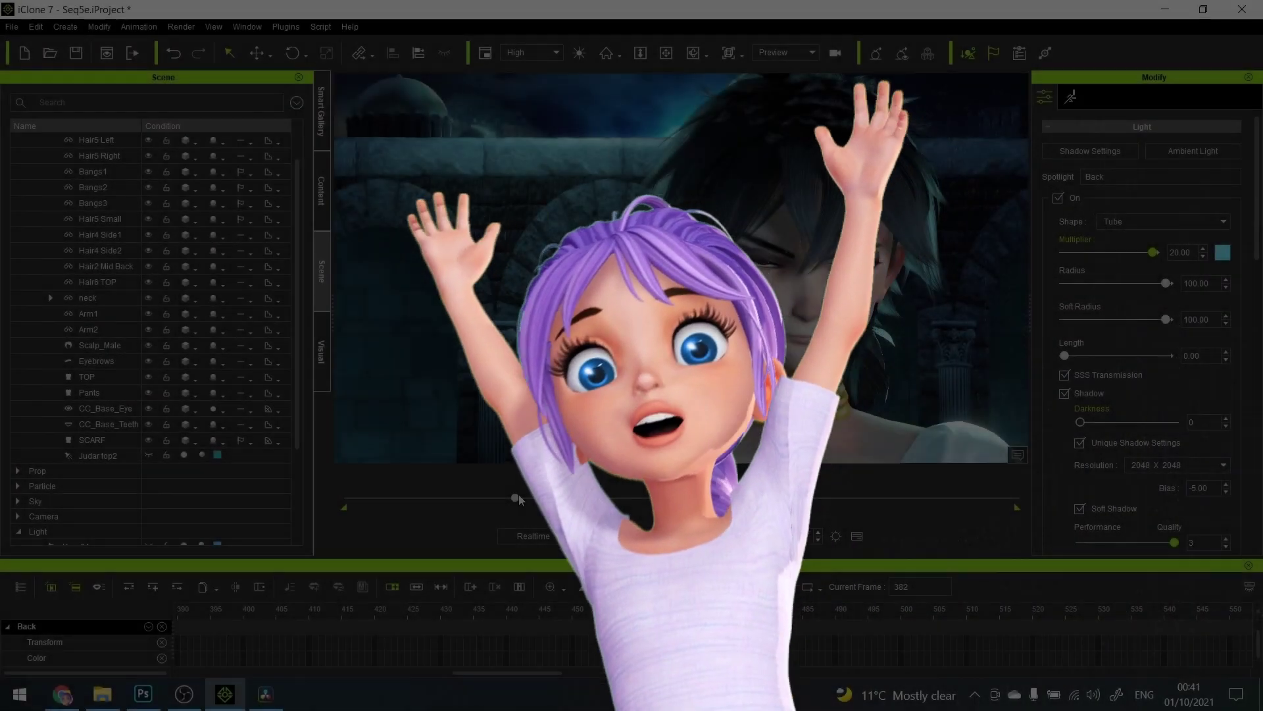
Scrub the character animation forward in the Seq5e project
left_click_drag(520, 499, 614, 487)
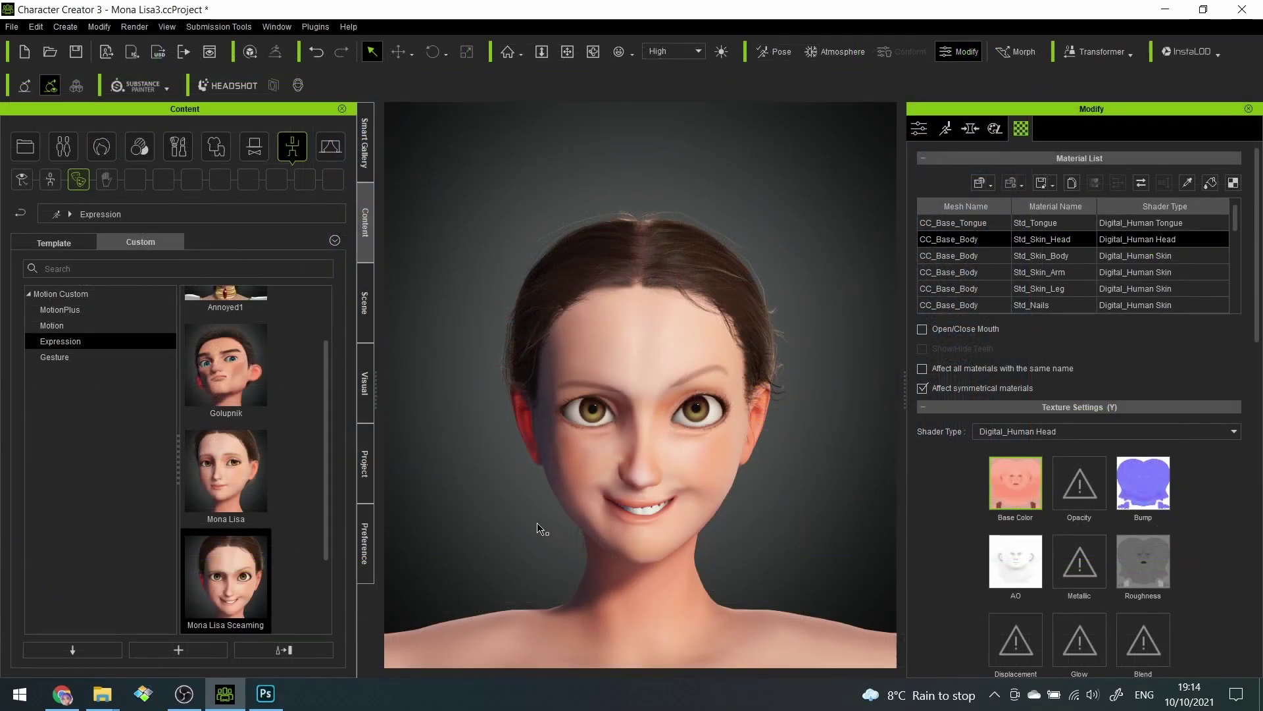
Switch to Character Creator, apply the MonaLissa crazy expression to the Mona Lisa character, and try another custom expression
double_click(255, 575)
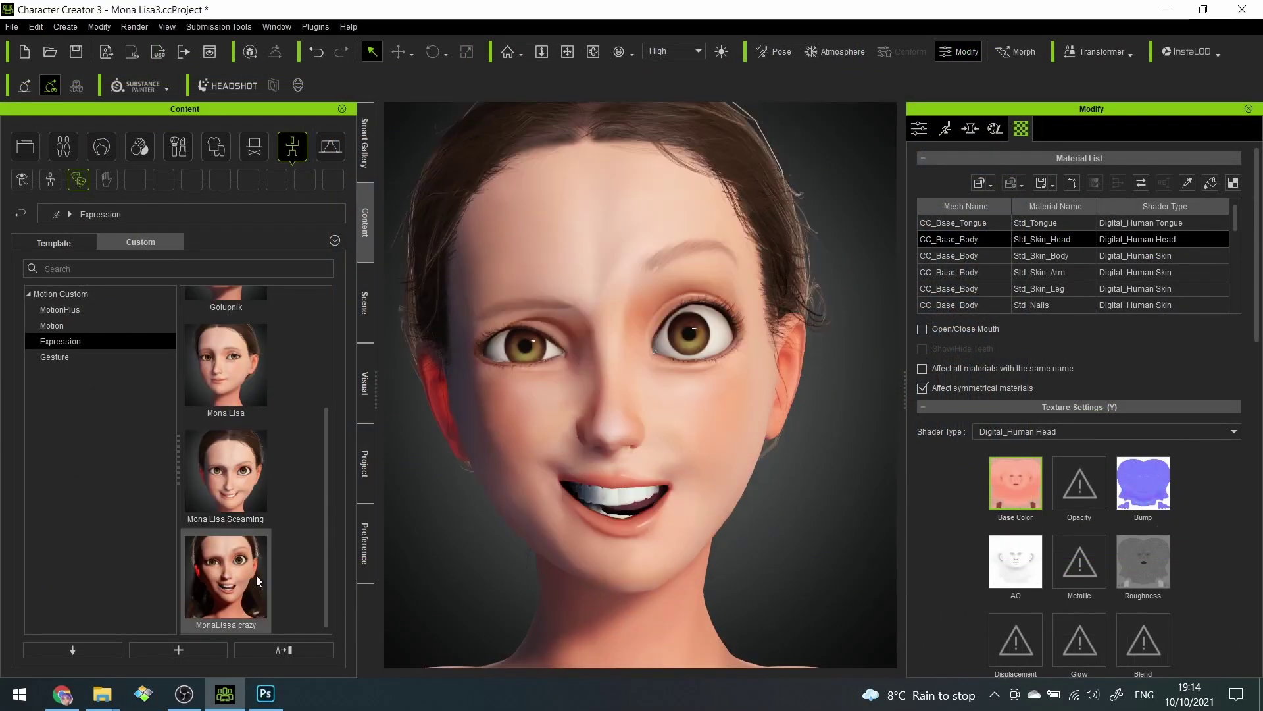
scroll(228, 430, "up", 2)
double_click(228, 430)
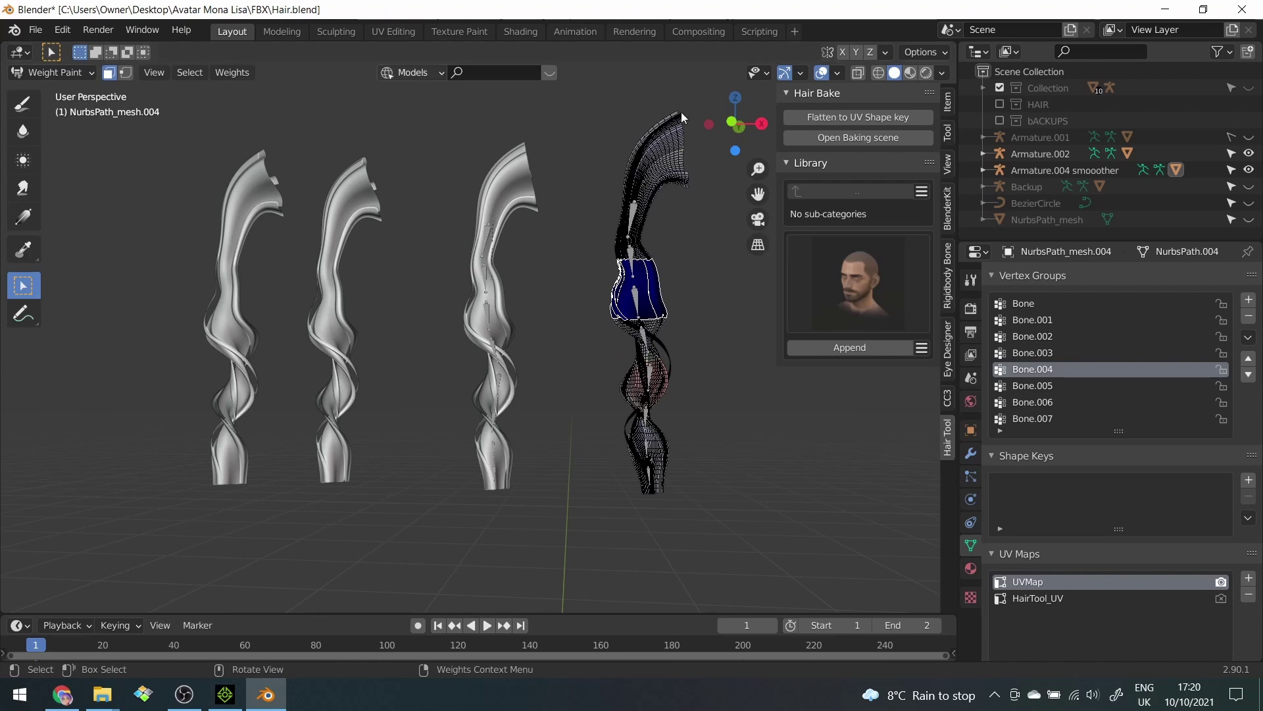
Switch to Blender, show the bone weights on the lower part of the rigged hair strand, and undo the last action
left_click(644, 454)
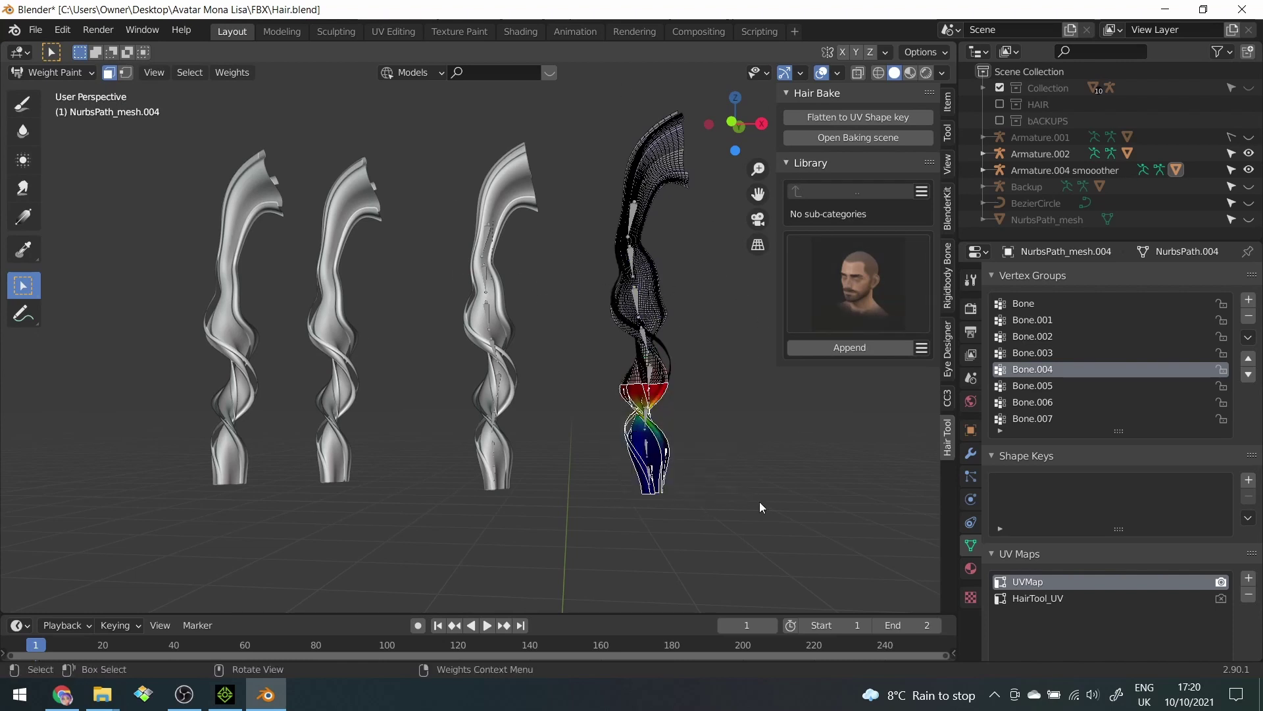
key("ctrl+z")
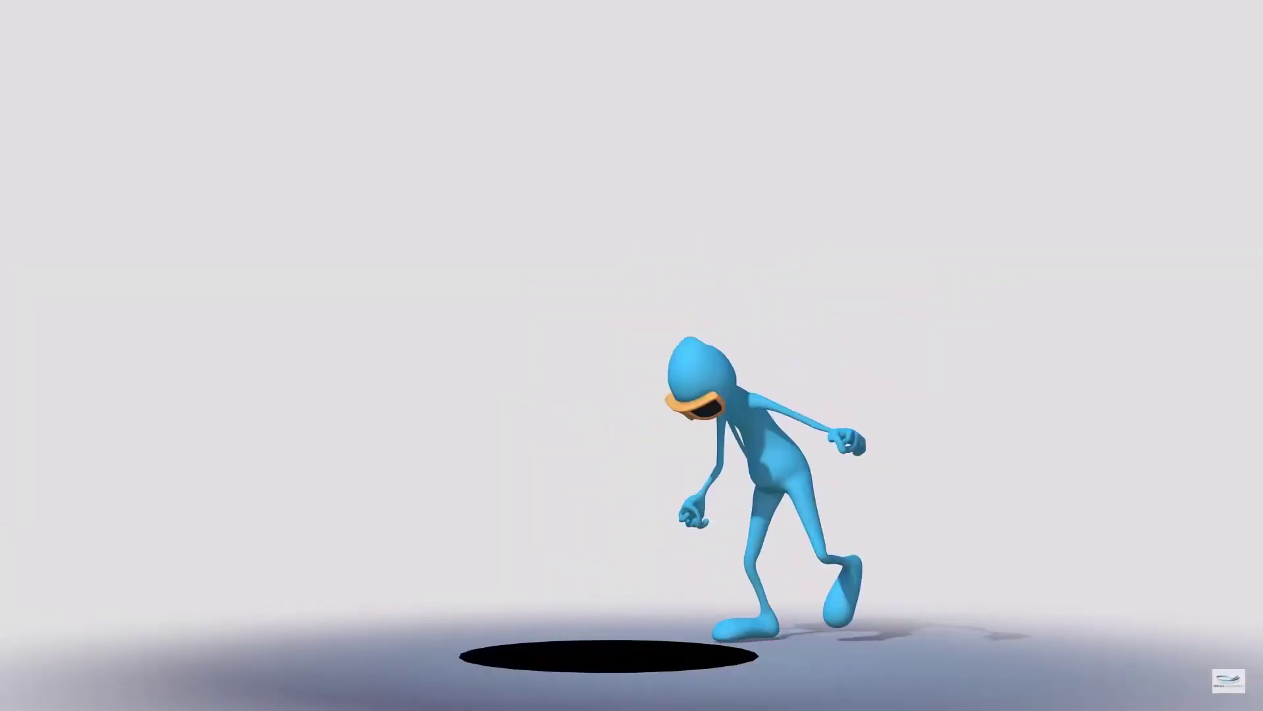
Jump to the Studio Level Character Animation part of the demo video, and scrub the iClone Seq5e animation to frame 955
left_click(362, 669)
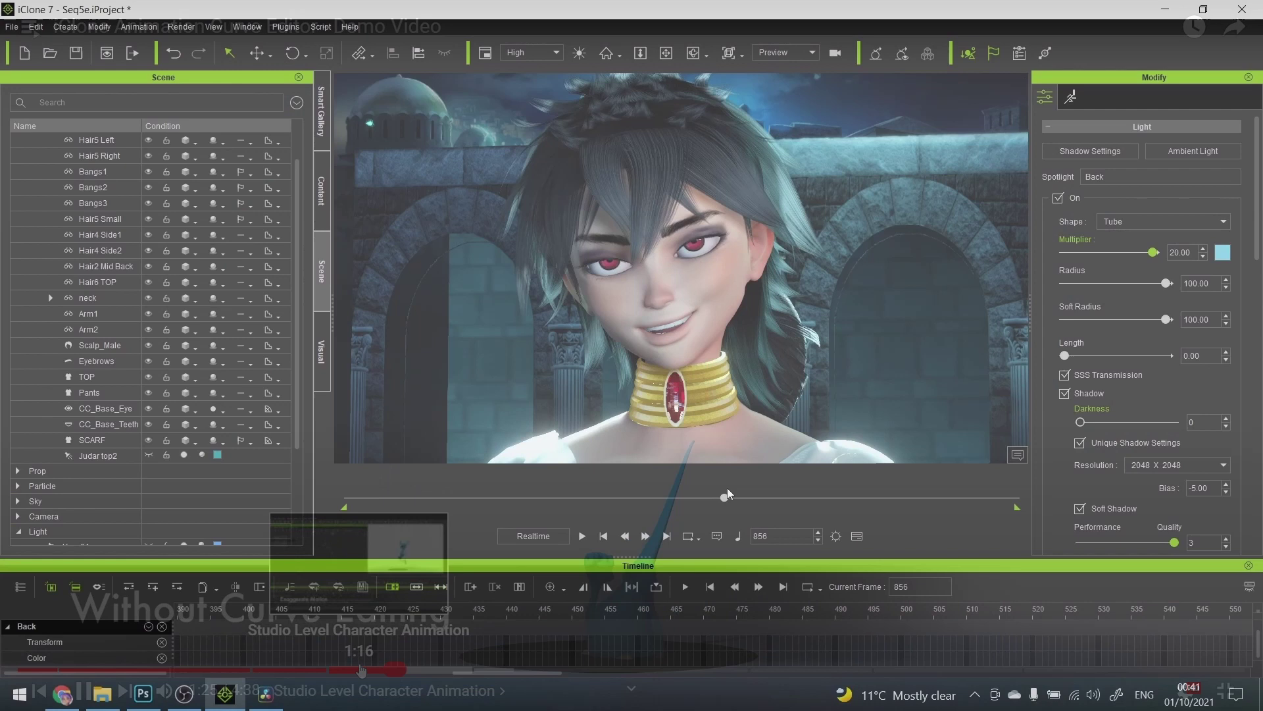
left_click_drag(728, 489, 766, 481)
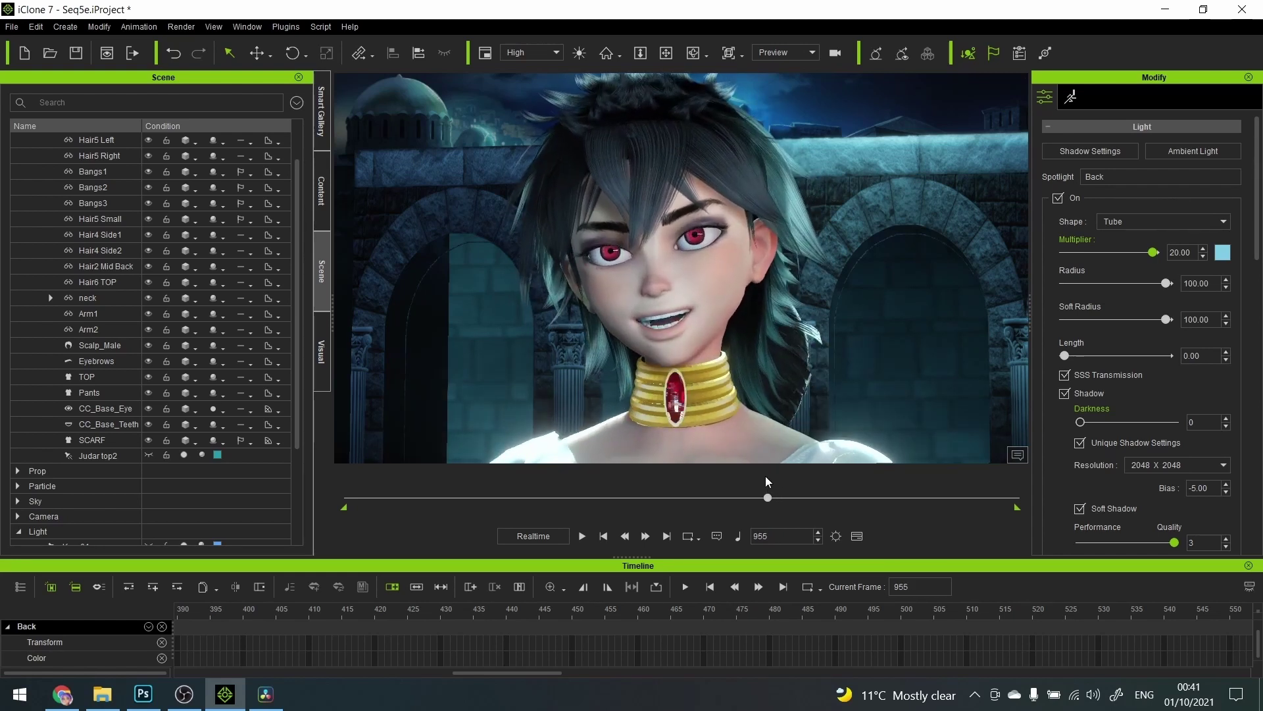
right_click_drag(604, 303, 606, 304)
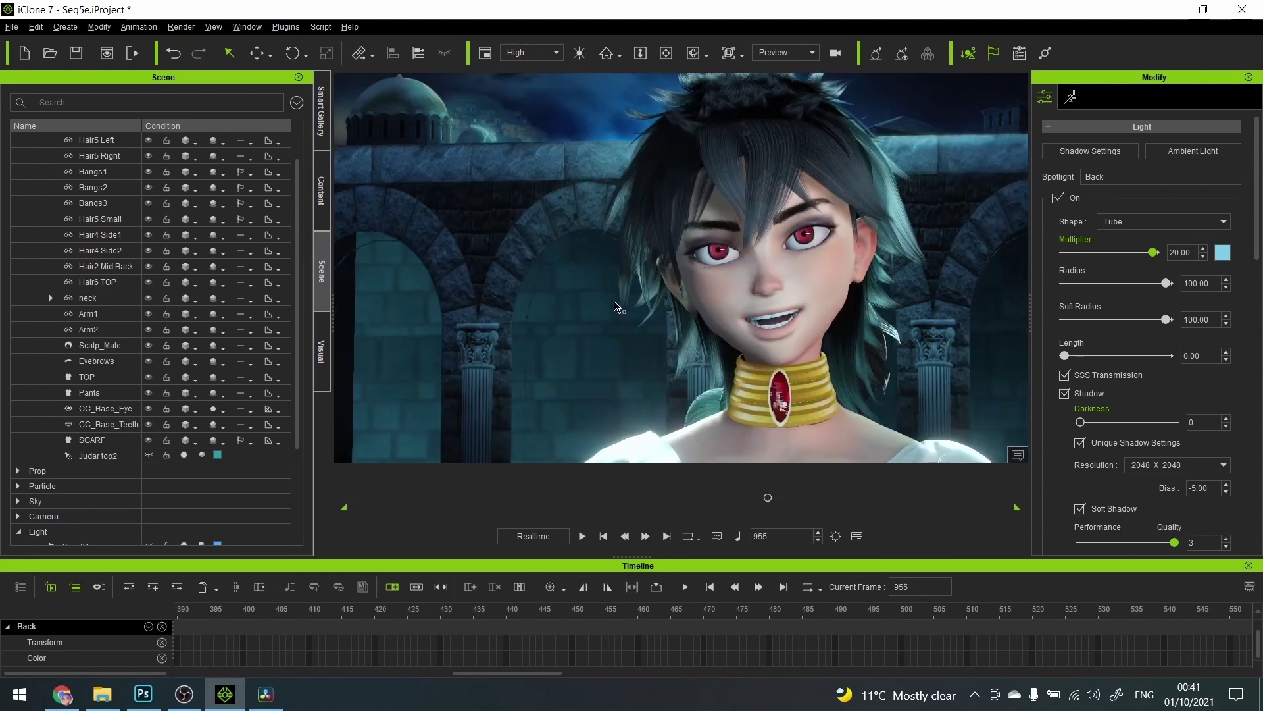